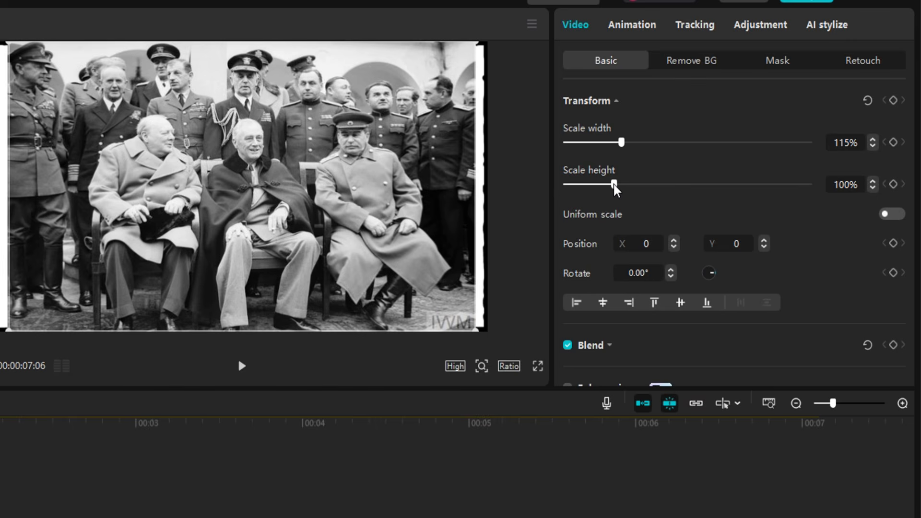
Set the photo's scale height to 92% and raise its colour temperature for a slightly yellow tone.
{"action": "left_click_drag", "start_coordinate": [614, 185], "coordinate": [610, 187]}
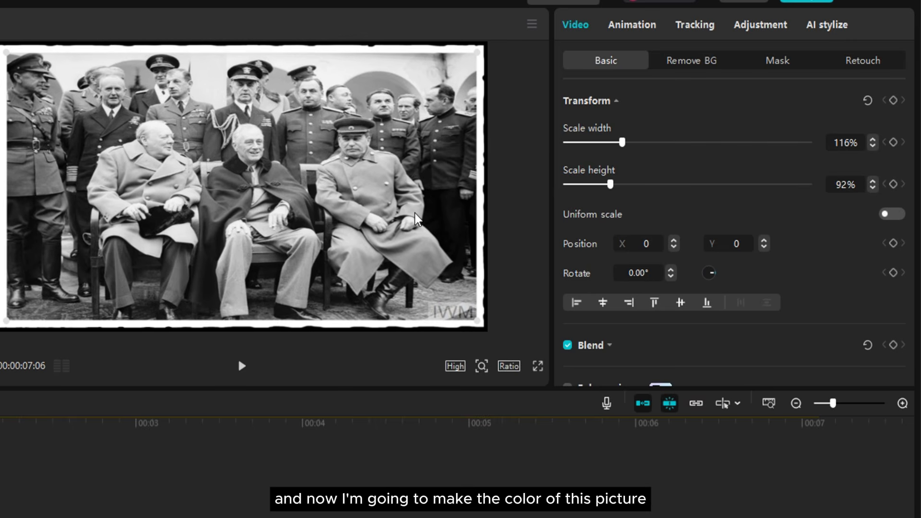
{"action": "left_click", "coordinate": [771, 28]}
{"action": "scroll", "coordinate": [645, 257], "scroll_direction": "down", "scroll_amount": 5}
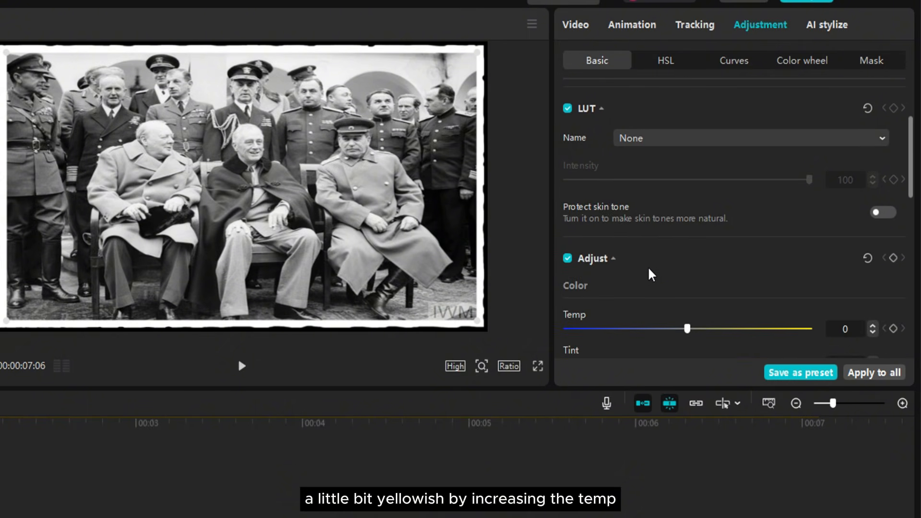
{"action": "left_click_drag", "start_coordinate": [691, 328], "coordinate": [722, 328]}
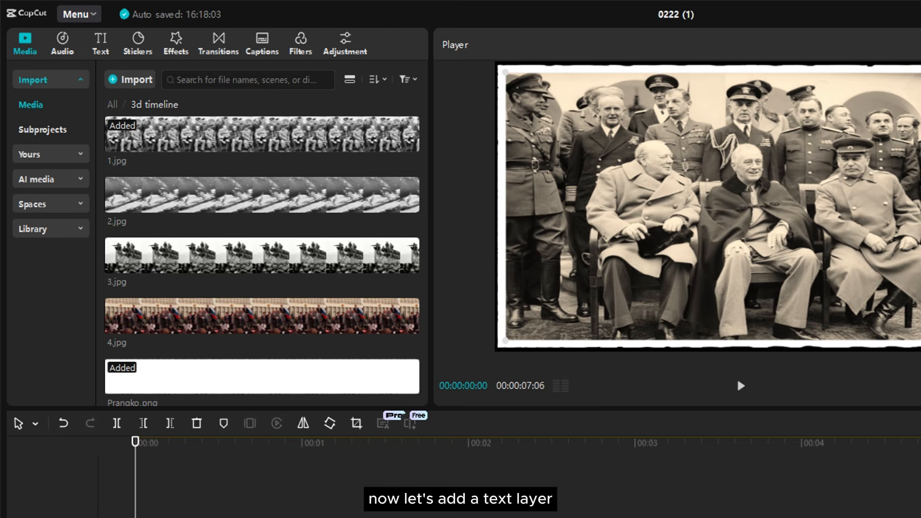
Add a default text layer above the photo at the start of the timeline and change its text to 1945.
{"action": "left_click", "coordinate": [102, 47]}
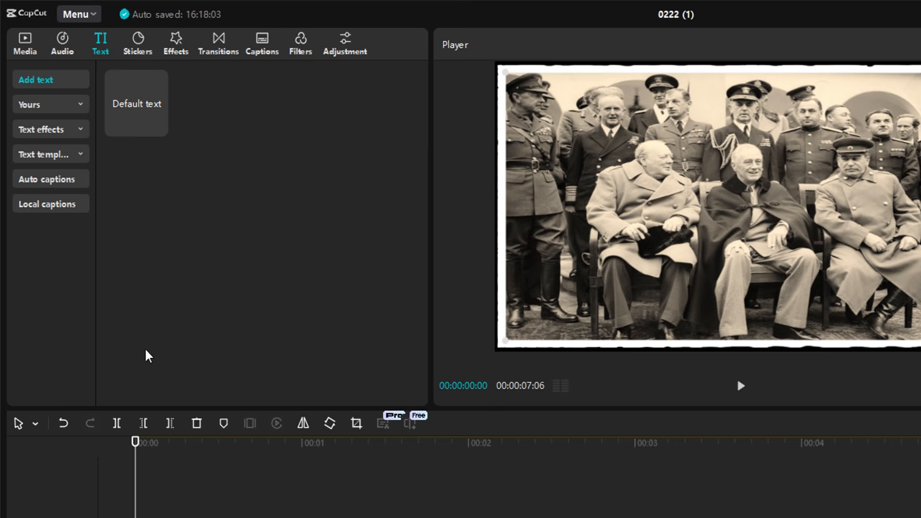
{"action": "left_click_drag", "start_coordinate": [141, 115], "coordinate": [169, 267]}
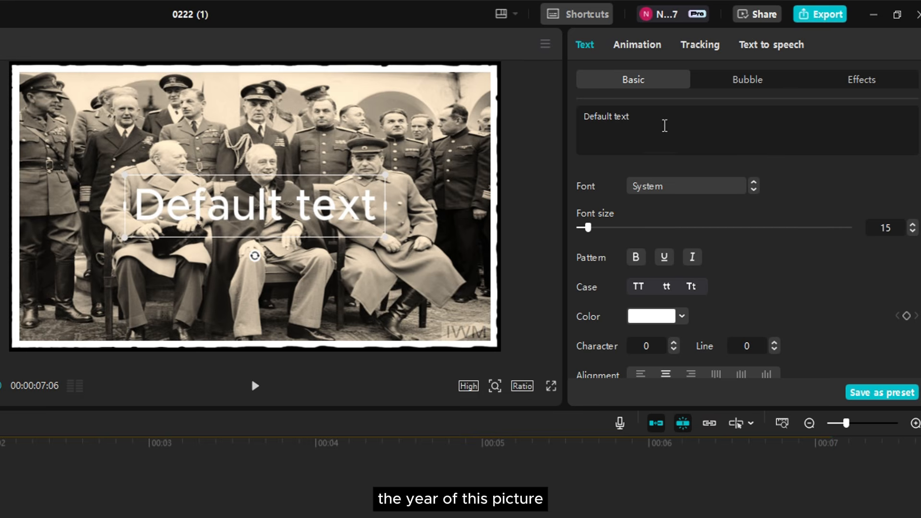
{"action": "key", "text": "ctrl+a"}
{"action": "key", "text": "BackSpace"}
{"action": "type", "text": "19"}
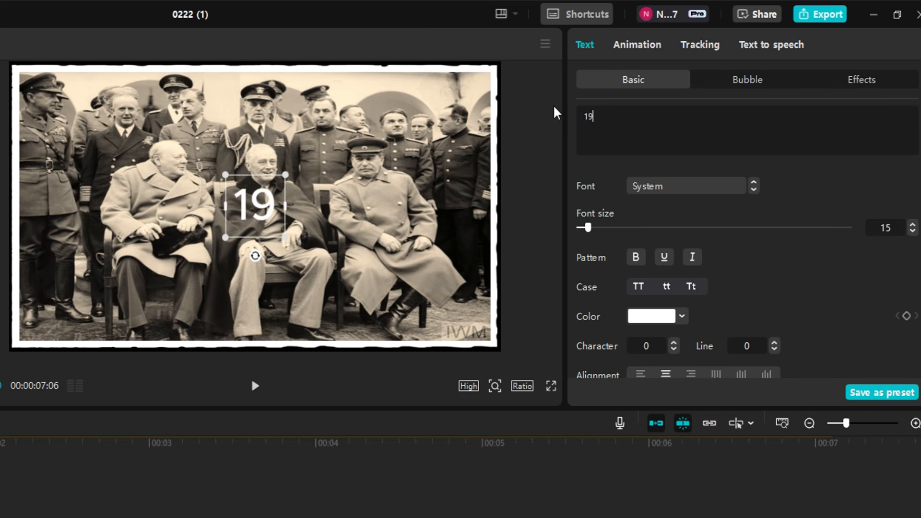
{"action": "type", "text": "45"}
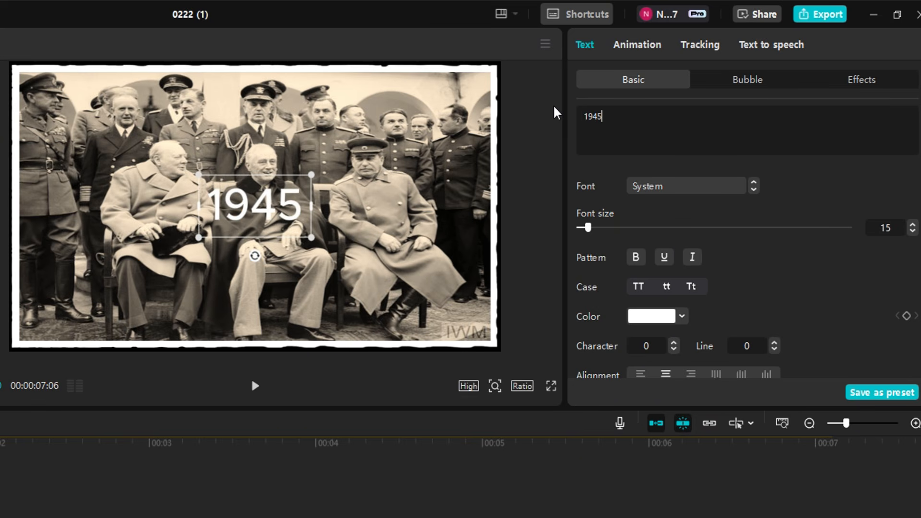
Style the 1945 text in black with the Tox Typewriter font and place it in the photo's upper-right corner.
{"action": "left_click", "coordinate": [652, 316]}
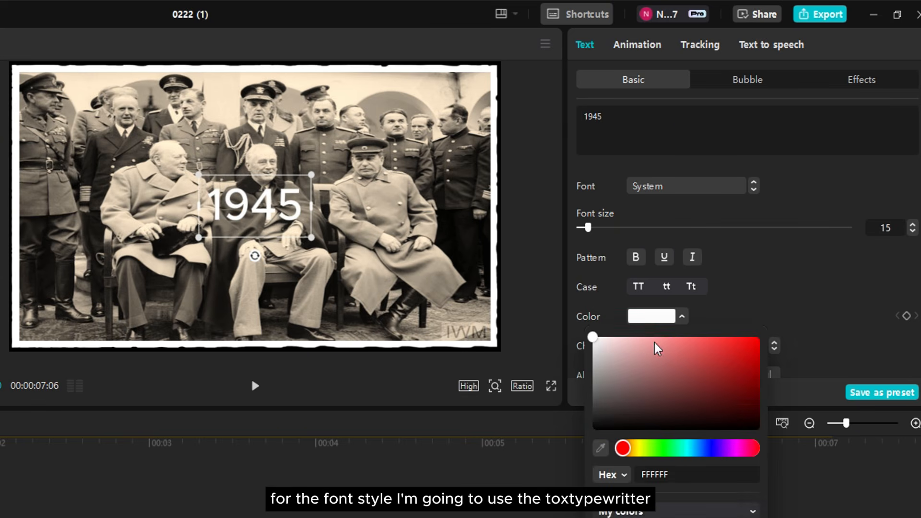
{"action": "left_click_drag", "start_coordinate": [654, 348], "coordinate": [593, 430]}
{"action": "left_click", "coordinate": [678, 185]}
{"action": "left_click", "coordinate": [678, 186]}
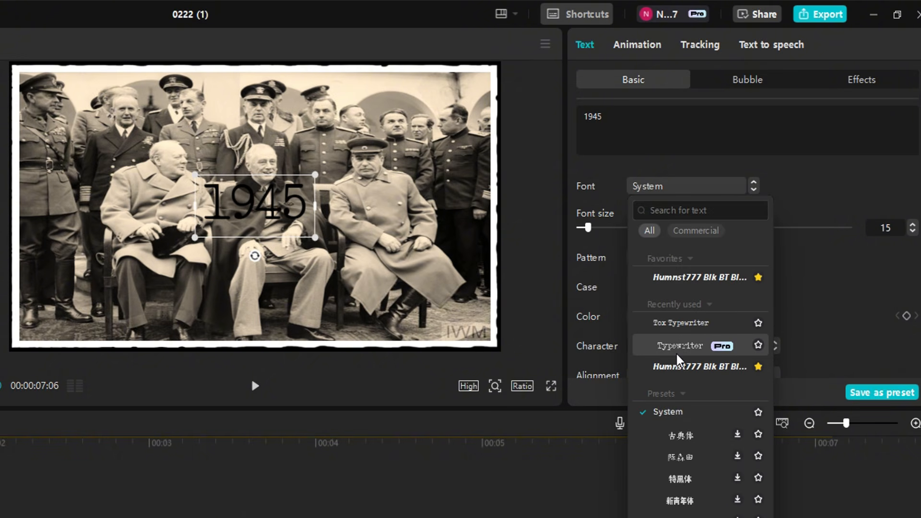
{"action": "left_click", "coordinate": [742, 323]}
{"action": "left_click_drag", "start_coordinate": [307, 237], "coordinate": [457, 92]}
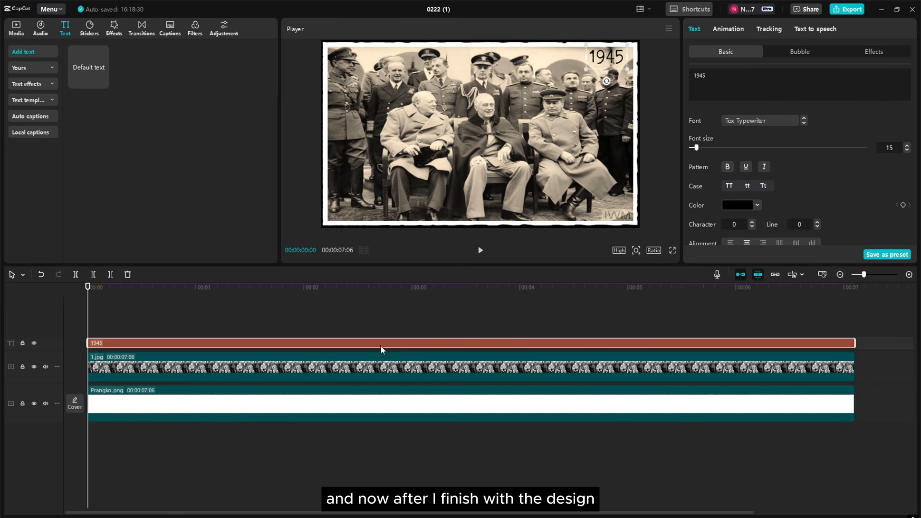
Combine the 1945 text, 1.jpg and Prangko.png into one compound clip and scale it down to 74%.
{"action": "left_click_drag", "start_coordinate": [367, 326], "coordinate": [262, 437]}
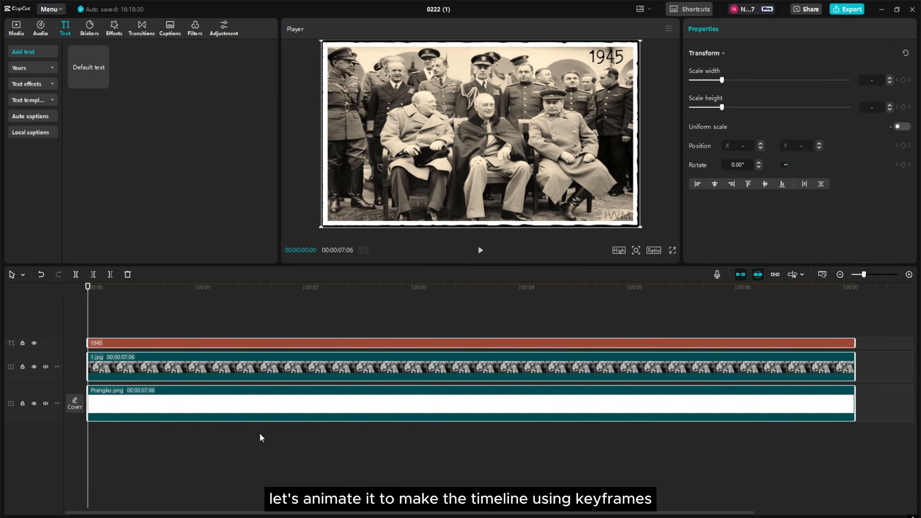
{"action": "right_click", "coordinate": [284, 387]}
{"action": "left_click", "coordinate": [379, 393]}
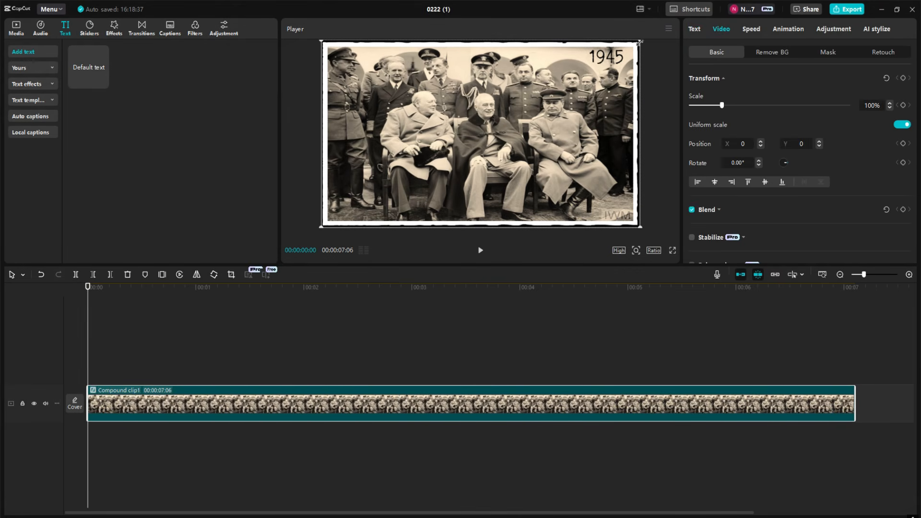
{"action": "left_click_drag", "start_coordinate": [639, 42], "coordinate": [598, 64]}
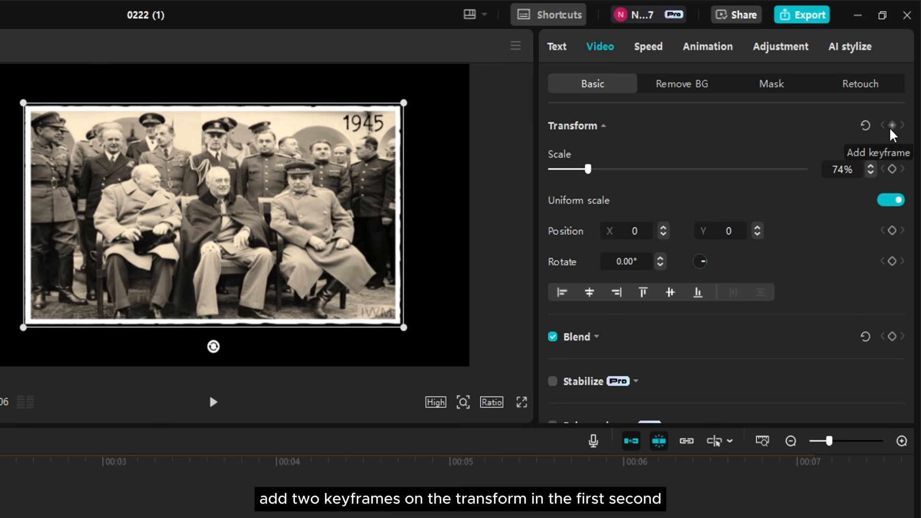
Add Transform keyframes sliding the clip from off-screen right, X 3345, at 0 seconds to partly visible at the right edge at 1 second.
{"action": "left_click", "coordinate": [891, 126]}
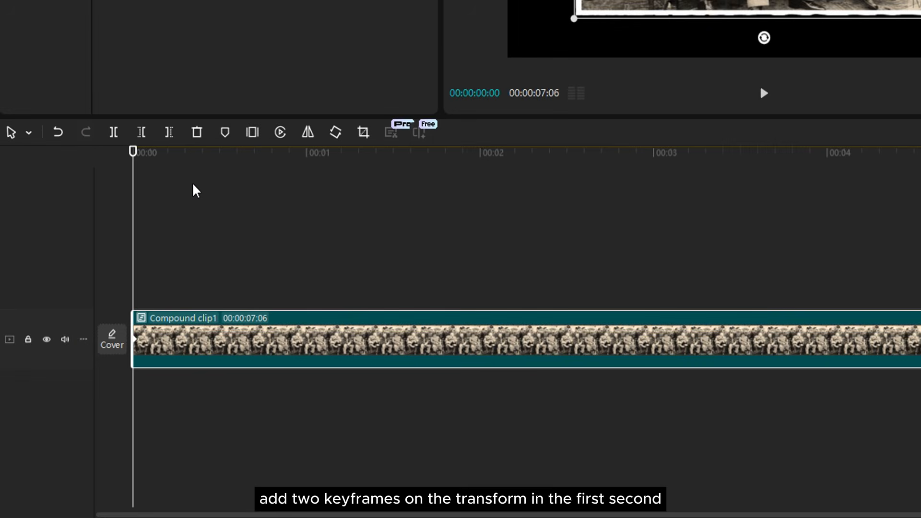
{"action": "left_click_drag", "start_coordinate": [180, 161], "coordinate": [310, 154]}
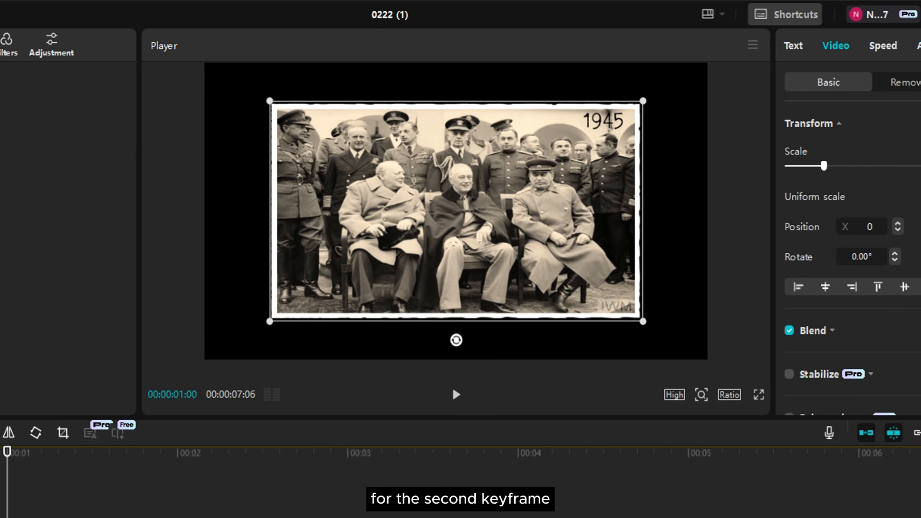
{"action": "left_click_drag", "start_coordinate": [377, 240], "coordinate": [693, 240]}
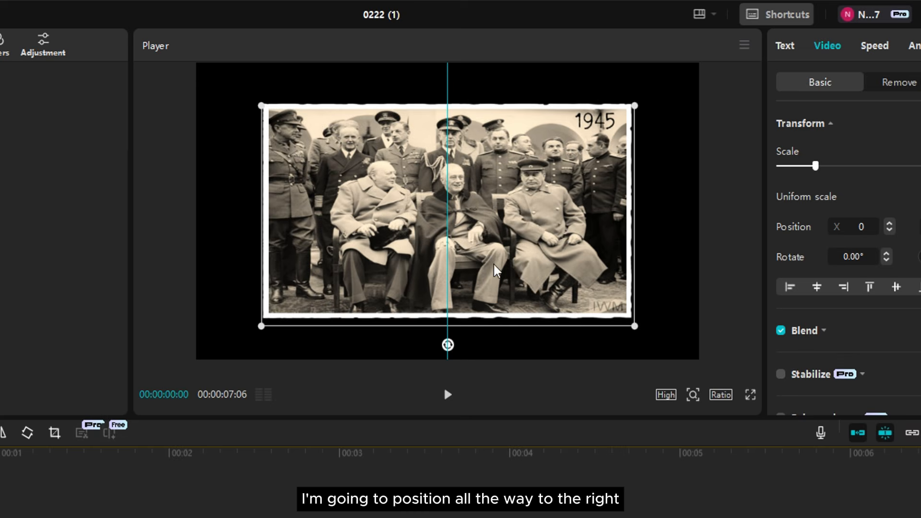
{"action": "left_click_drag", "start_coordinate": [392, 249], "coordinate": [811, 252]}
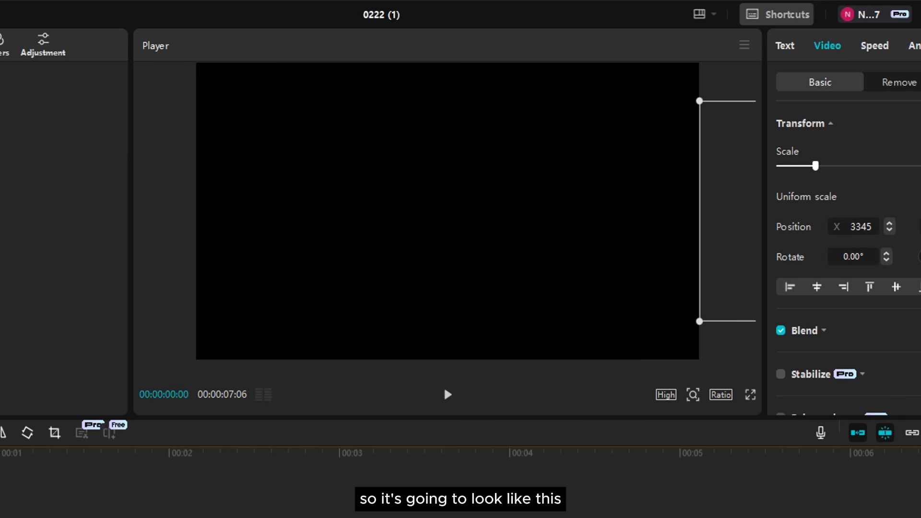
{"action": "key", "text": "space"}
{"action": "key", "text": "space"}
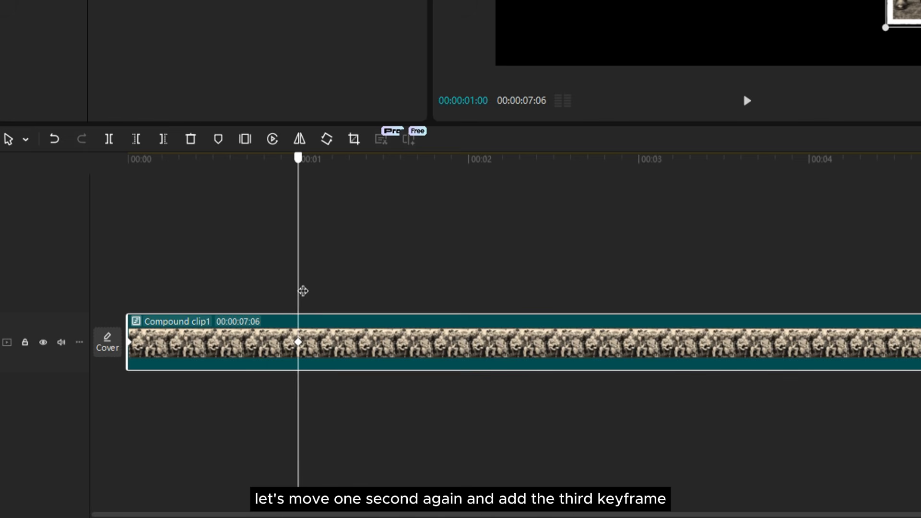
Add a holding keyframe at 2 seconds, and keyframe the clip centred at X 0 and slightly enlarged at 3 seconds.
{"action": "left_click_drag", "start_coordinate": [302, 289], "coordinate": [469, 289]}
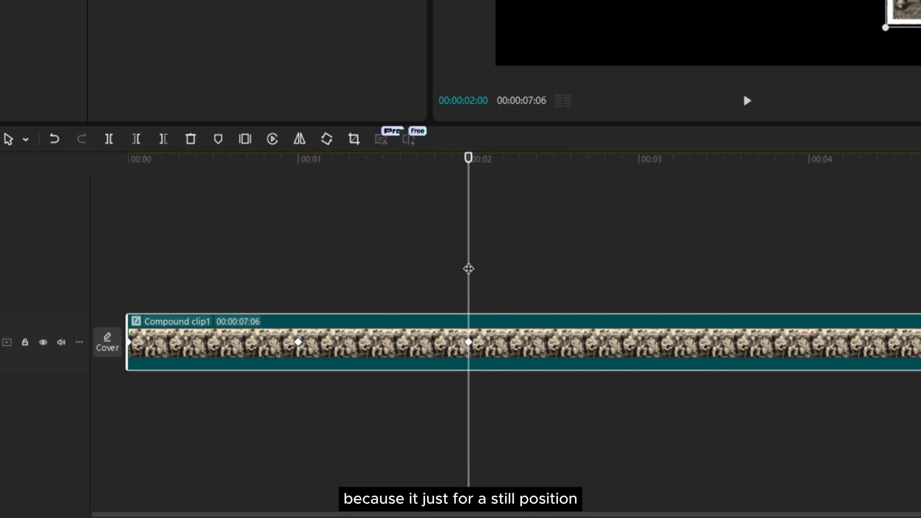
{"action": "left_click_drag", "start_coordinate": [468, 268], "coordinate": [307, 284]}
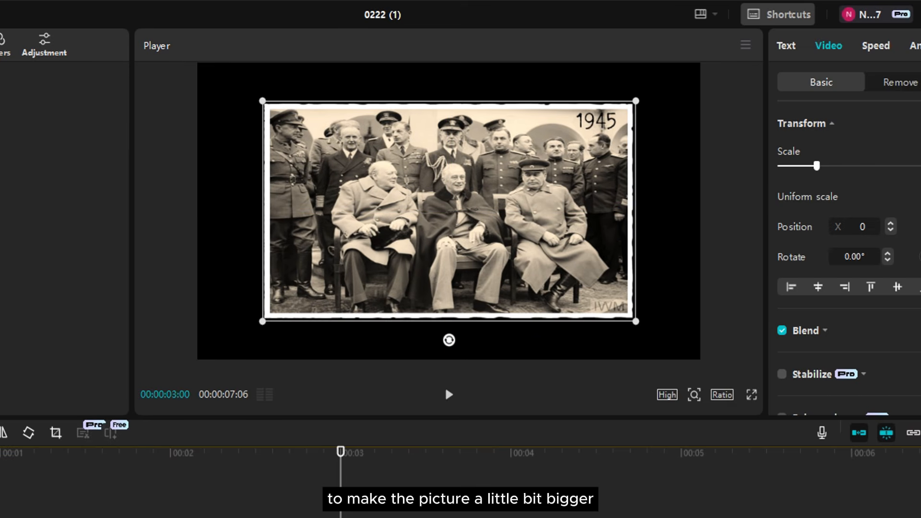
{"action": "left_click", "coordinate": [919, 164]}
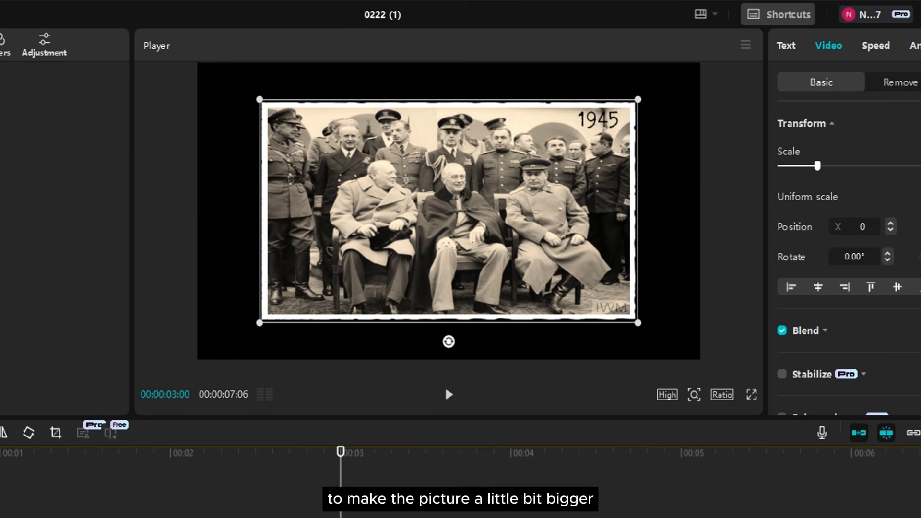
{"action": "left_click", "coordinate": [919, 164]}
{"action": "left_click", "coordinate": [919, 164]}
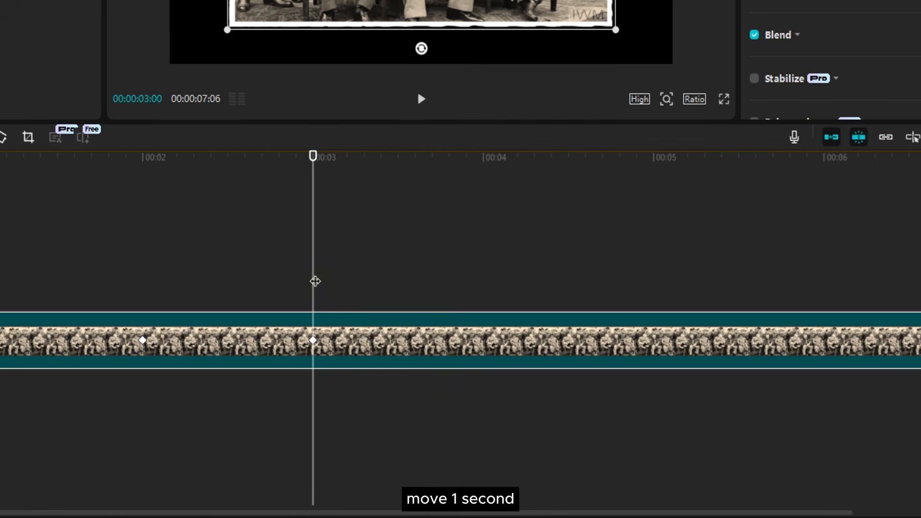
Add a holding keyframe at 4 seconds and move the clip to the frame's left edge, X -3112, at 5 seconds.
{"action": "left_click_drag", "start_coordinate": [314, 279], "coordinate": [483, 272]}
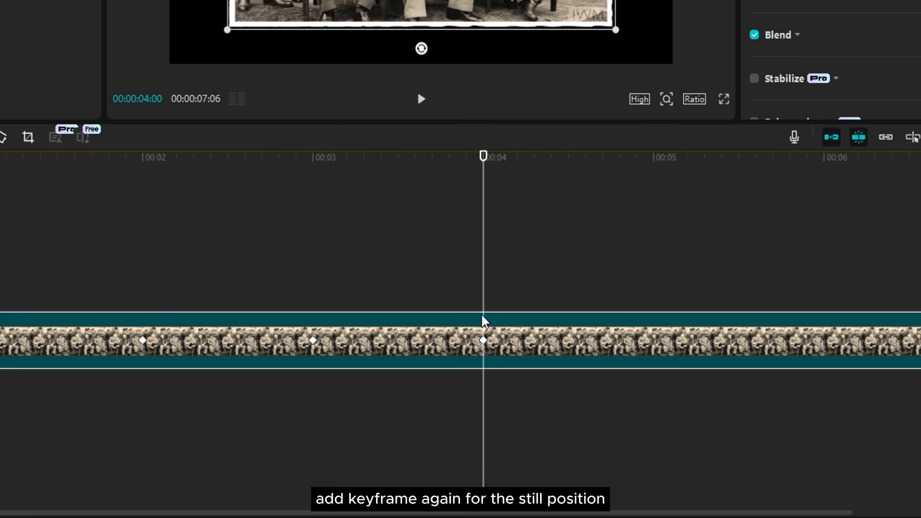
{"action": "left_click_drag", "start_coordinate": [481, 263], "coordinate": [654, 278]}
{"action": "left_click_drag", "start_coordinate": [549, 248], "coordinate": [173, 254]}
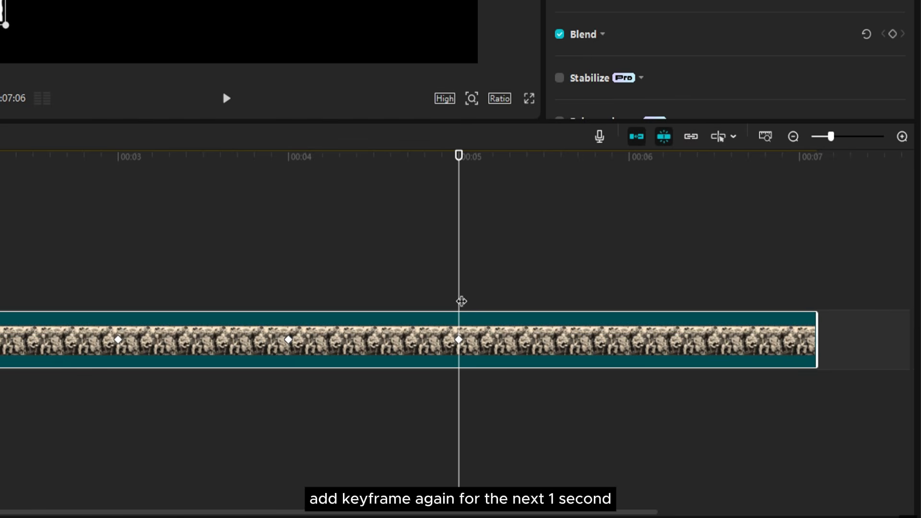
Add a holding keyframe at 6 seconds, move the clip fully off-screen left at 00:00:06:20, and play the animation from the start.
{"action": "left_click_drag", "start_coordinate": [460, 301], "coordinate": [630, 286]}
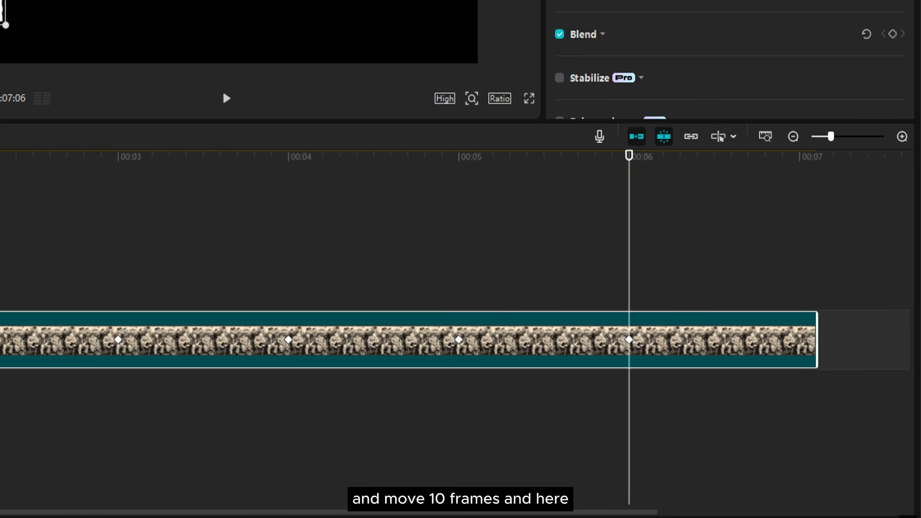
{"action": "key", "text": "Right"}
{"action": "key", "text": "Right"}
{"action": "key", "text": "Right"}
{"action": "key", "text": "Right"}
{"action": "key", "text": "Right"}
{"action": "key", "text": "Right"}
{"action": "key", "text": "Right"}
{"action": "key", "text": "Right"}
{"action": "key", "text": "Right"}
{"action": "key", "text": "Right"}
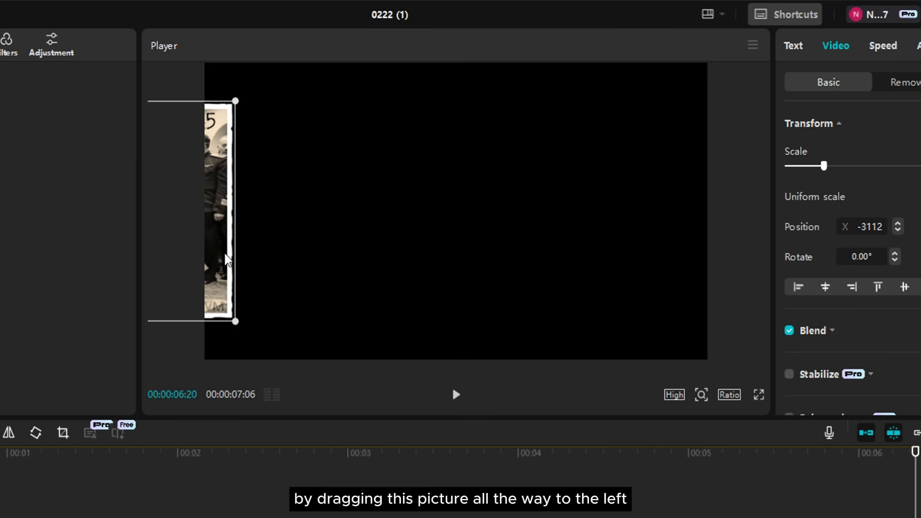
{"action": "left_click_drag", "start_coordinate": [224, 260], "coordinate": [168, 258]}
{"action": "left_click_drag", "start_coordinate": [915, 460], "coordinate": [1, 467]}
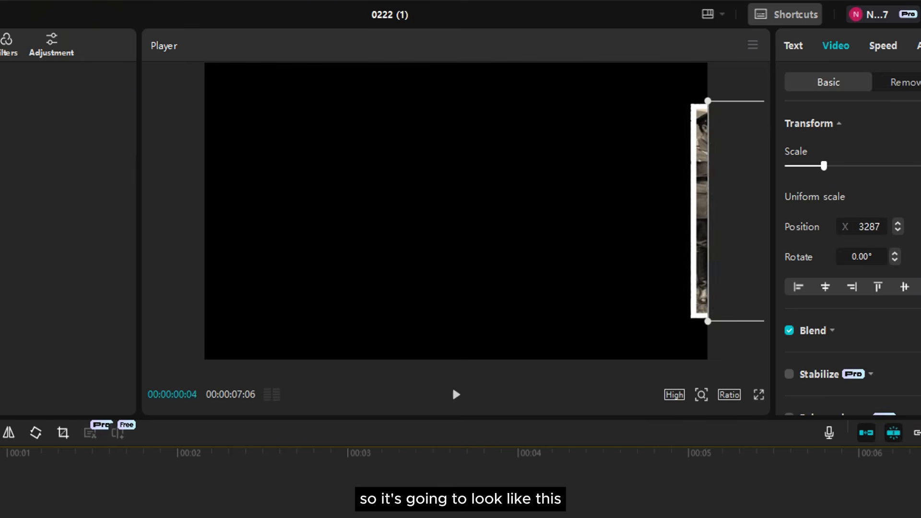
{"action": "left_click", "coordinate": [454, 389]}
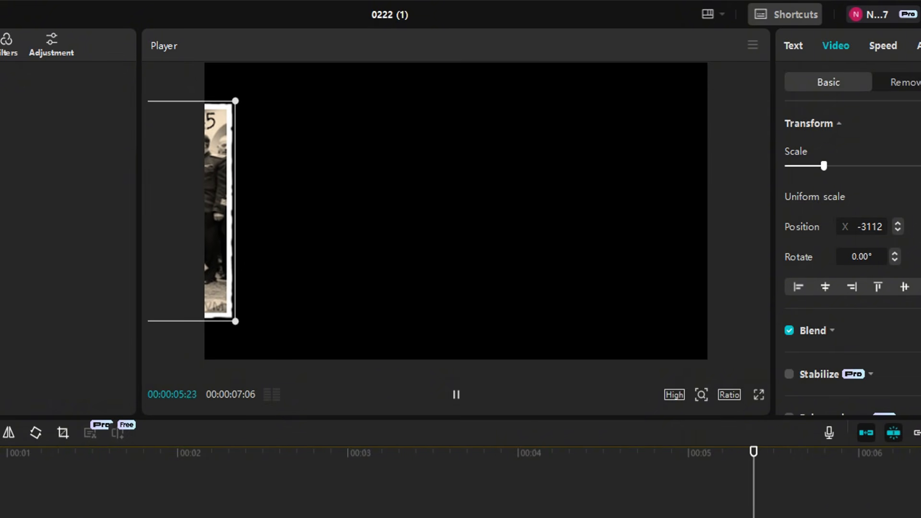
{"action": "left_click", "coordinate": [452, 386]}
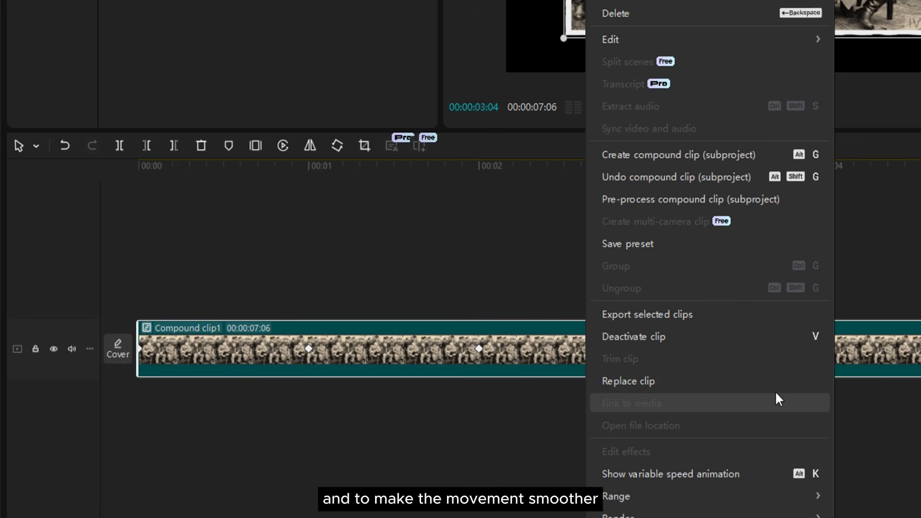
Show the compound clip's variable speed animation graphs and apply the Ease preset curve to the X keyframe at 1 second.
{"action": "left_click", "coordinate": [734, 474]}
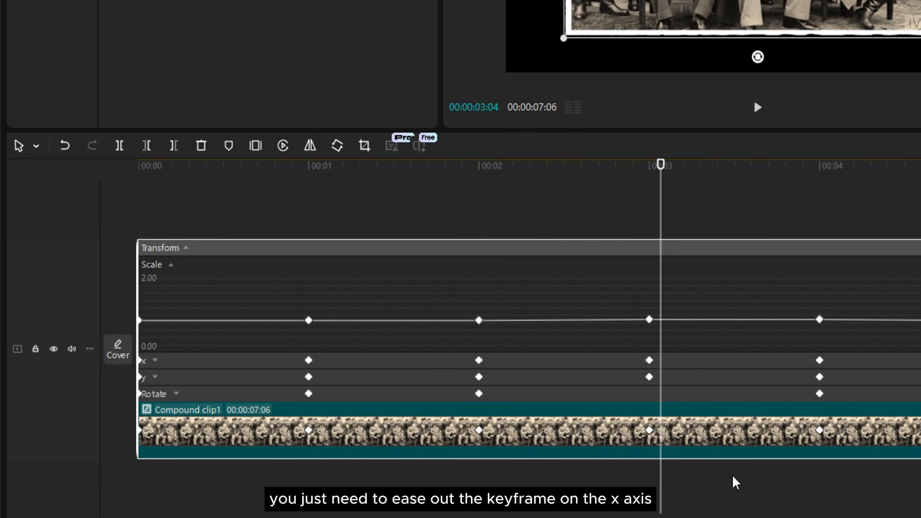
{"action": "left_click", "coordinate": [705, 362]}
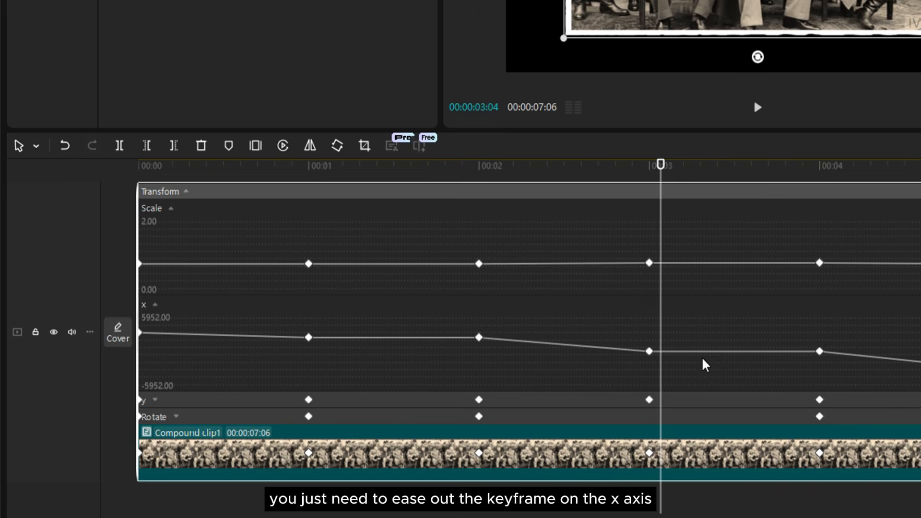
{"action": "right_click", "coordinate": [309, 338]}
{"action": "left_click", "coordinate": [353, 352]}
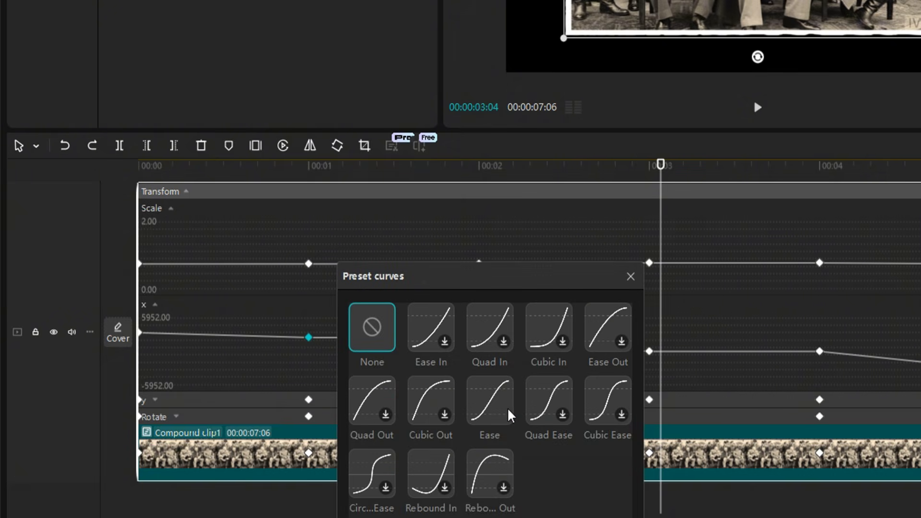
{"action": "left_click", "coordinate": [488, 402]}
{"action": "left_click", "coordinate": [630, 276]}
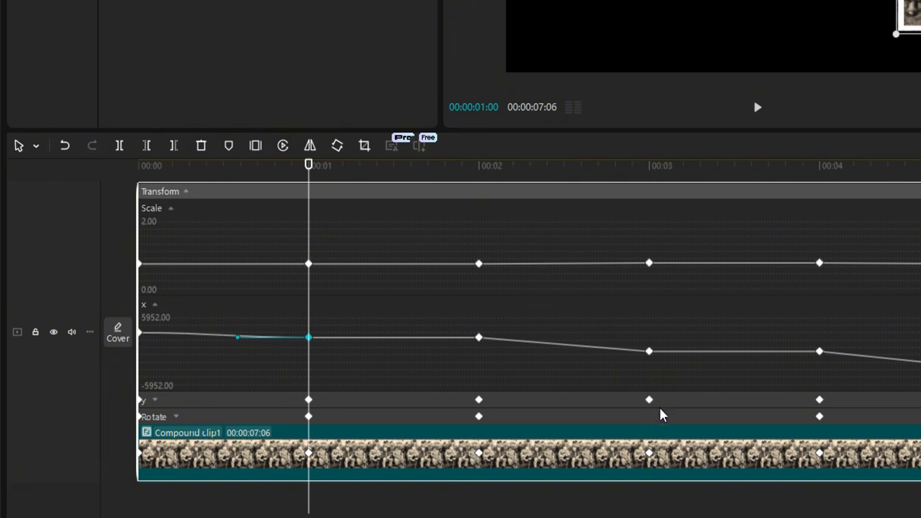
Apply the Ease preset curve to the X keyframe at 3 seconds.
{"action": "right_click", "coordinate": [649, 351]}
{"action": "left_click", "coordinate": [677, 367]}
{"action": "left_click", "coordinate": [831, 406]}
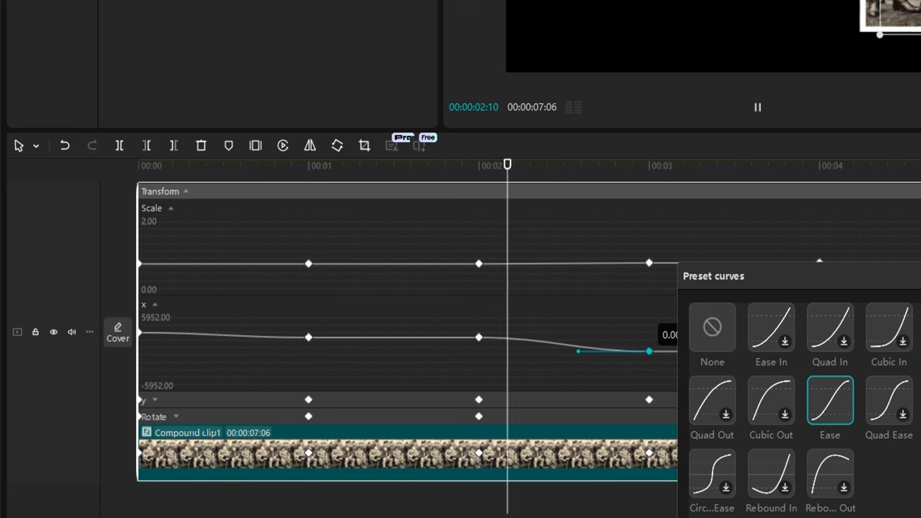
{"action": "left_click", "coordinate": [572, 263]}
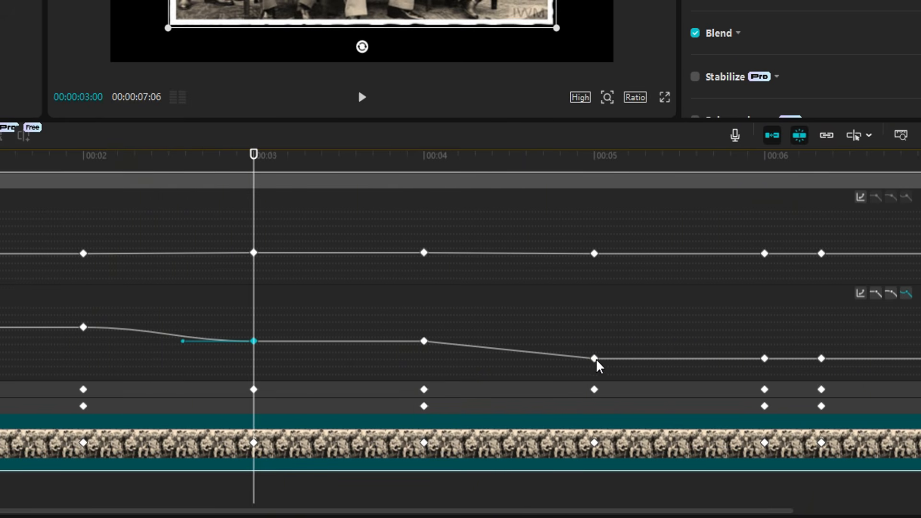
Apply the Ease preset curve to the X keyframe at 5 seconds.
{"action": "right_click", "coordinate": [594, 359]}
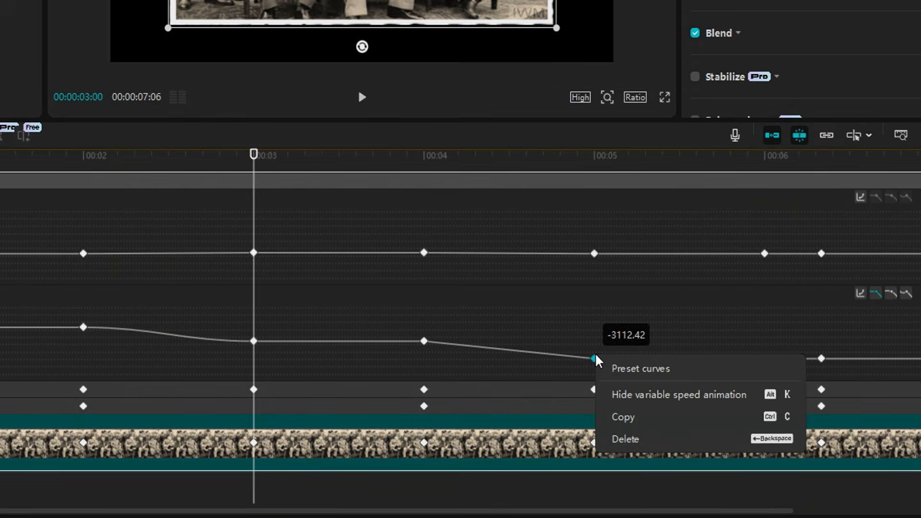
{"action": "left_click", "coordinate": [618, 368]}
{"action": "left_click", "coordinate": [802, 412]}
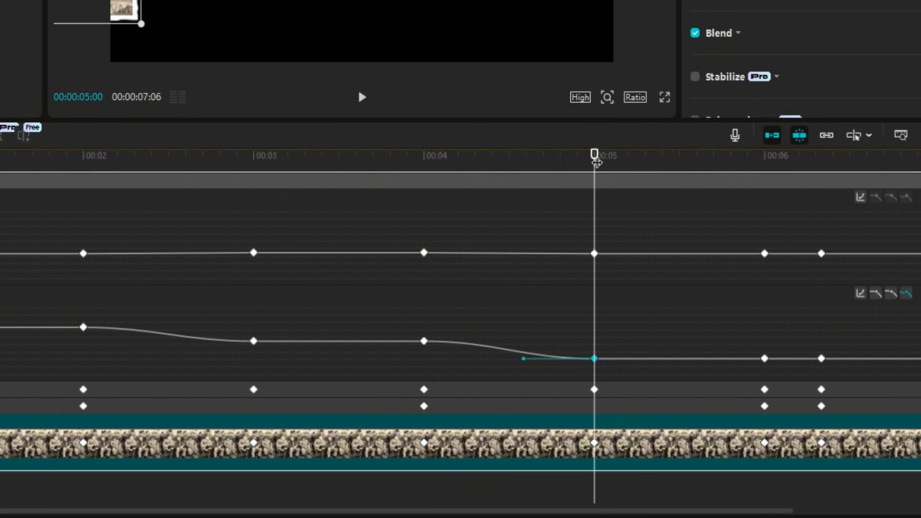
{"action": "left_click_drag", "start_coordinate": [596, 163], "coordinate": [820, 187]}
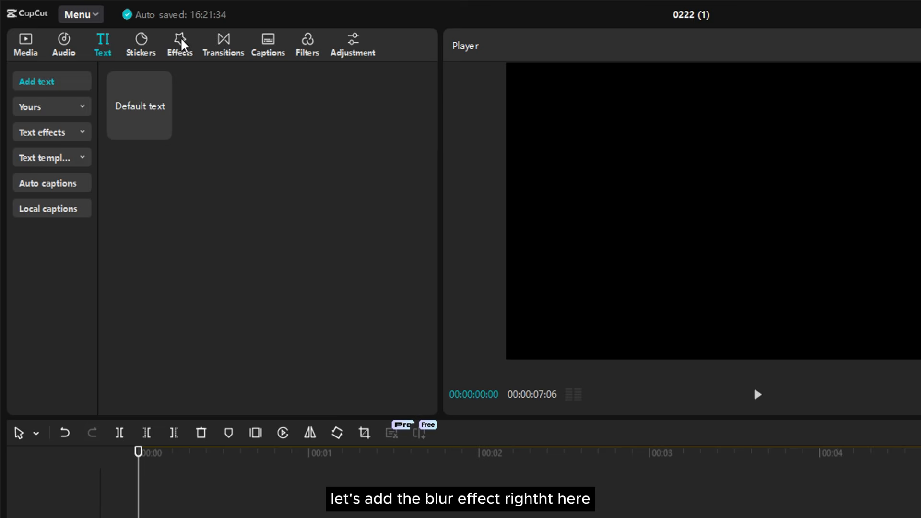
Search the video effects for "blur" and place the Blur effect on its own track above the compound clip, spanning the clip's full length.
{"action": "left_click", "coordinate": [179, 43]}
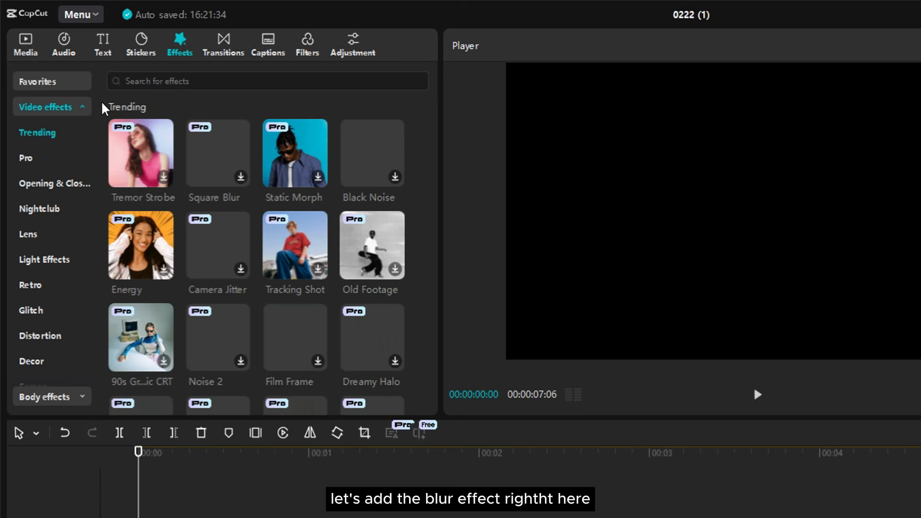
{"action": "left_click", "coordinate": [184, 81]}
{"action": "type", "text": "blur"}
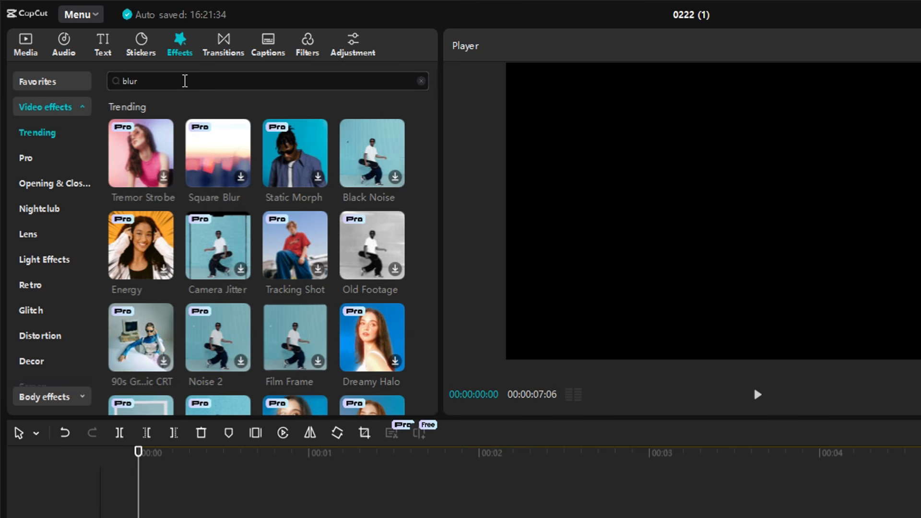
{"action": "key", "text": "Return"}
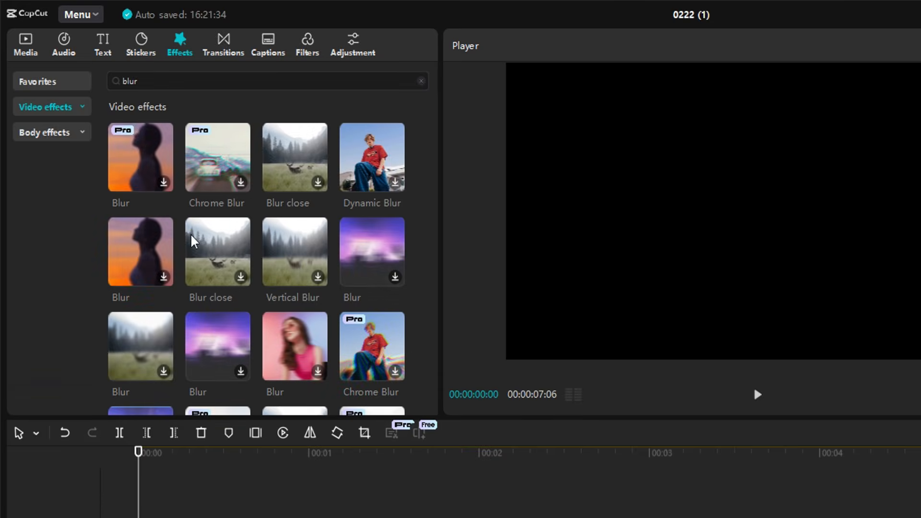
{"action": "scroll", "coordinate": [298, 278], "scroll_direction": "down", "scroll_amount": 4}
{"action": "left_click_drag", "start_coordinate": [144, 340], "coordinate": [175, 355]}
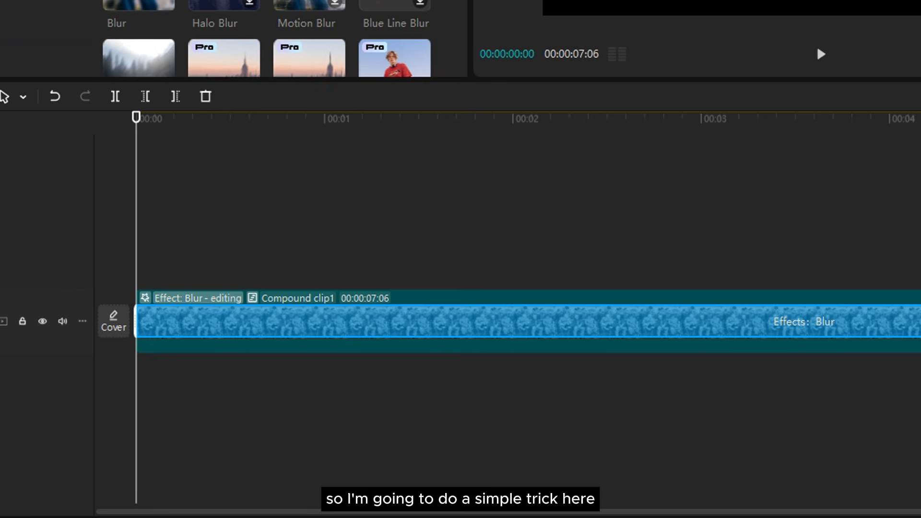
{"action": "key", "text": "Delete"}
{"action": "left_click_drag", "start_coordinate": [108, 2], "coordinate": [128, 265]}
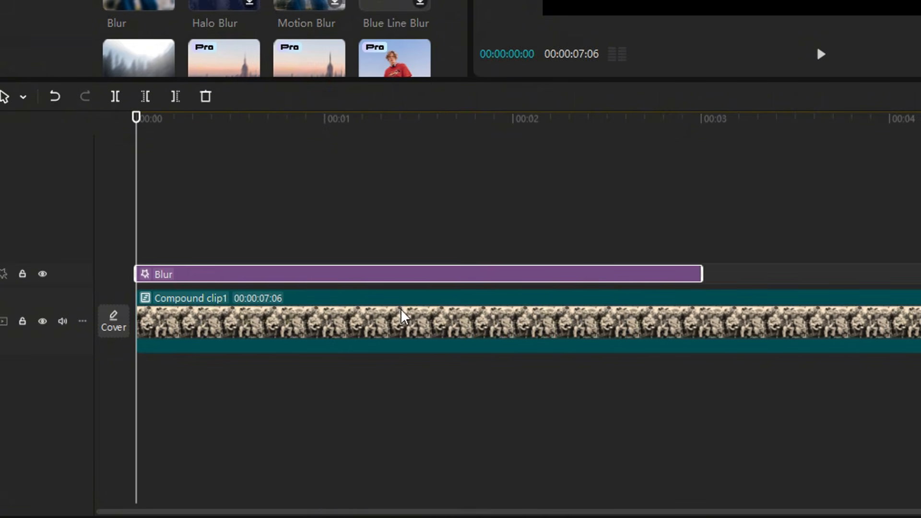
{"action": "left_click_drag", "start_coordinate": [849, 206], "coordinate": [823, 211]}
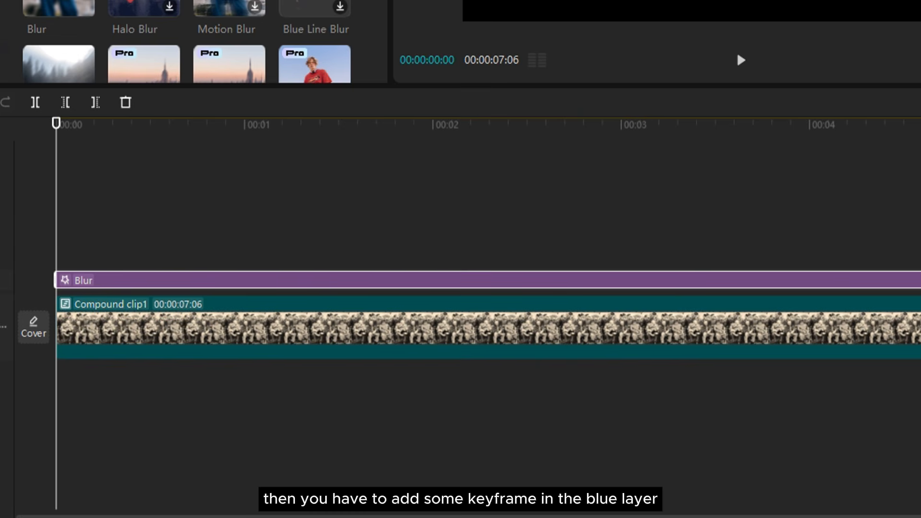
Add a Blur effect keyframe at 1 second, aligned with the compound clip's keyframe.
{"action": "left_click", "coordinate": [221, 352]}
{"action": "left_click", "coordinate": [252, 138]}
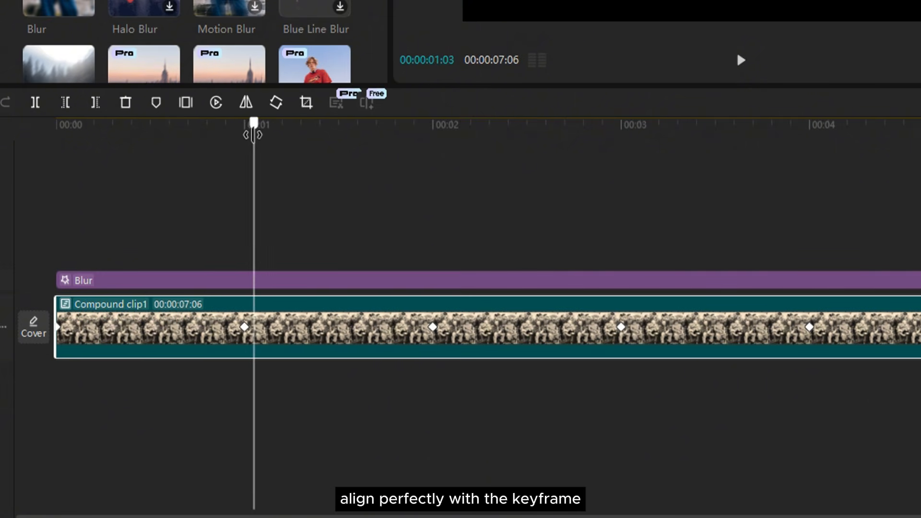
{"action": "left_click_drag", "start_coordinate": [254, 135], "coordinate": [244, 137]}
{"action": "left_click", "coordinate": [254, 287]}
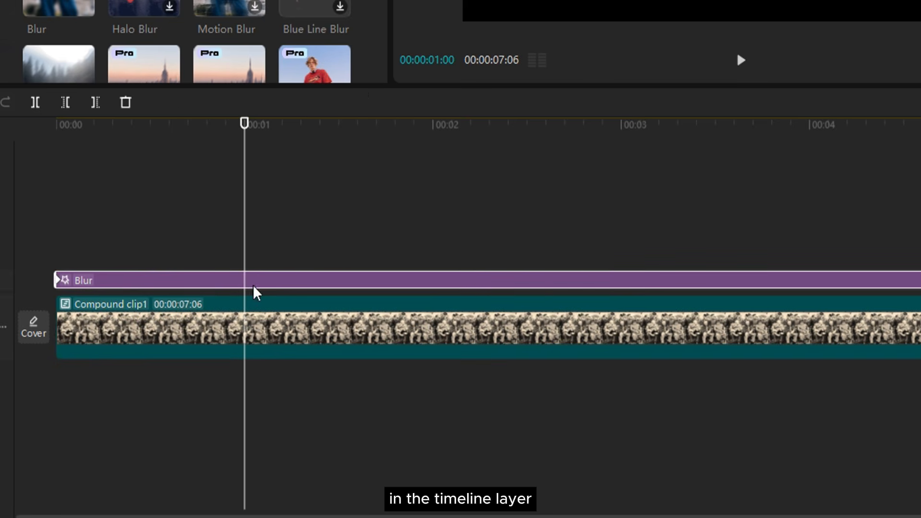
{"action": "left_click", "coordinate": [381, 308]}
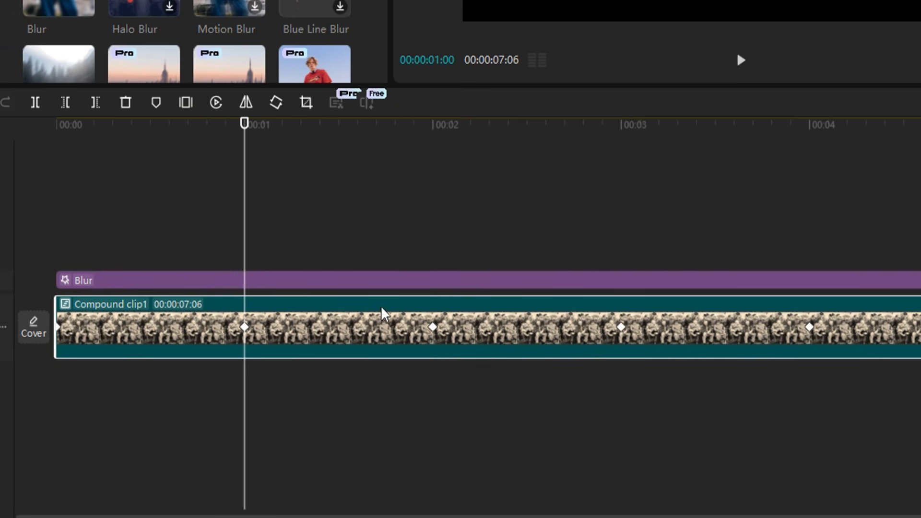
Add a Blur effect keyframe at 2 seconds, matching the compound clip's keyframe there.
{"action": "left_click", "coordinate": [433, 137]}
{"action": "left_click", "coordinate": [483, 274]}
{"action": "left_click", "coordinate": [435, 311]}
{"action": "left_click_drag", "start_coordinate": [484, 217], "coordinate": [433, 233]}
{"action": "left_click", "coordinate": [473, 280]}
{"action": "left_click", "coordinate": [576, 340]}
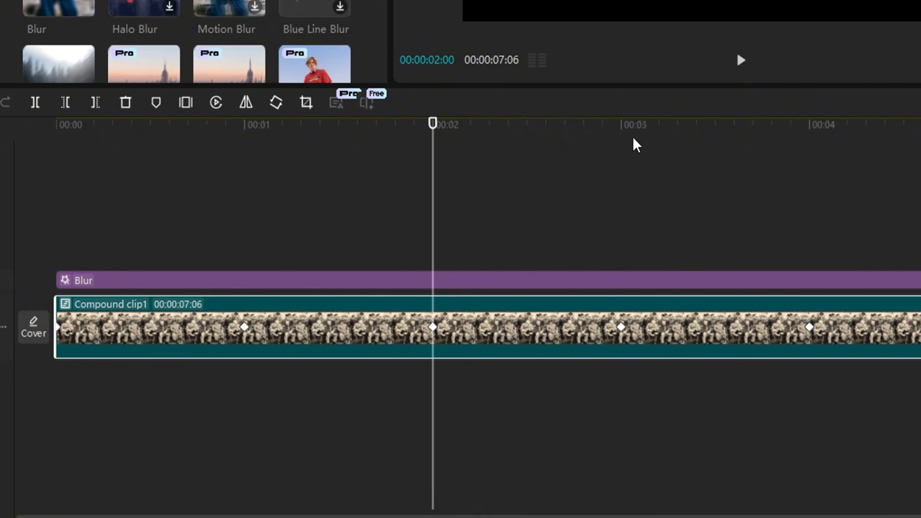
Add Blur effect keyframes at 3 seconds and 4 seconds, aligned with the compound clip's keyframes.
{"action": "left_click", "coordinate": [621, 139]}
{"action": "left_click", "coordinate": [624, 282]}
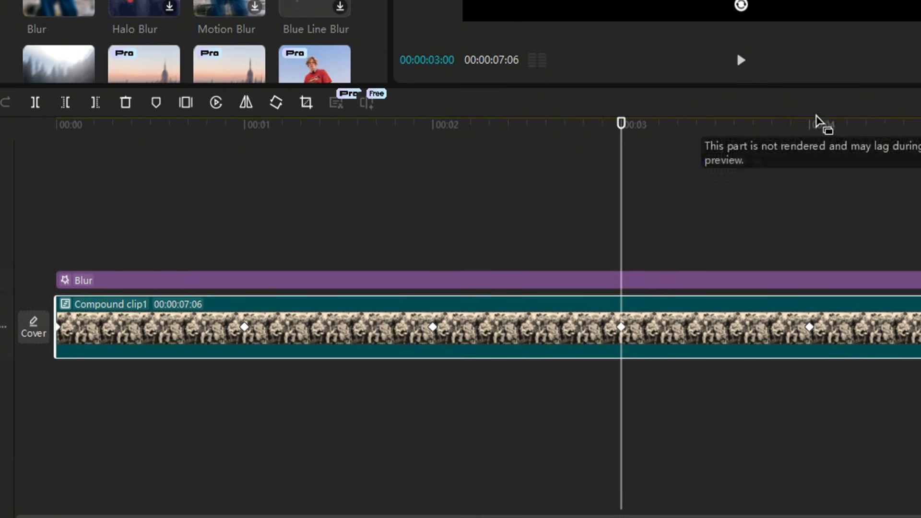
{"action": "left_click", "coordinate": [809, 139]}
{"action": "left_click", "coordinate": [811, 282]}
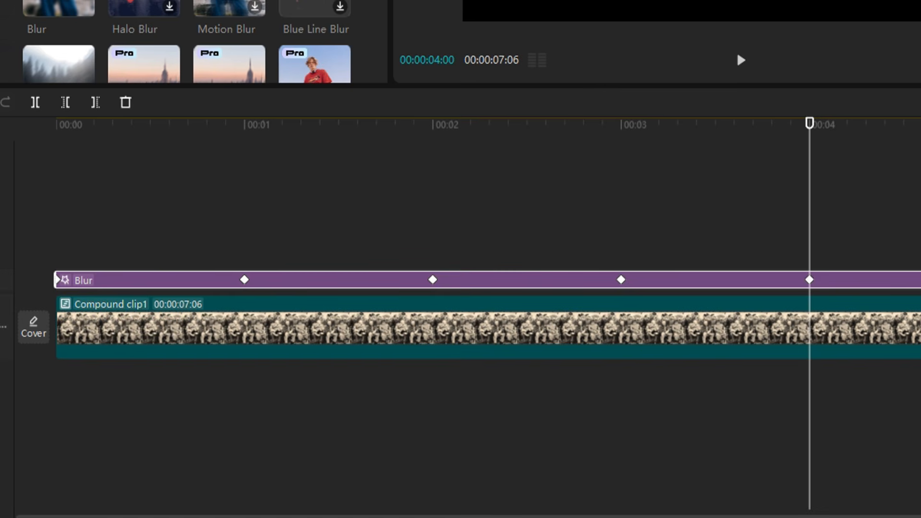
Reduce the Blur amount to its minimum at the 3-second and 4-second keyframes and play the animation.
{"action": "key", "text": "space"}
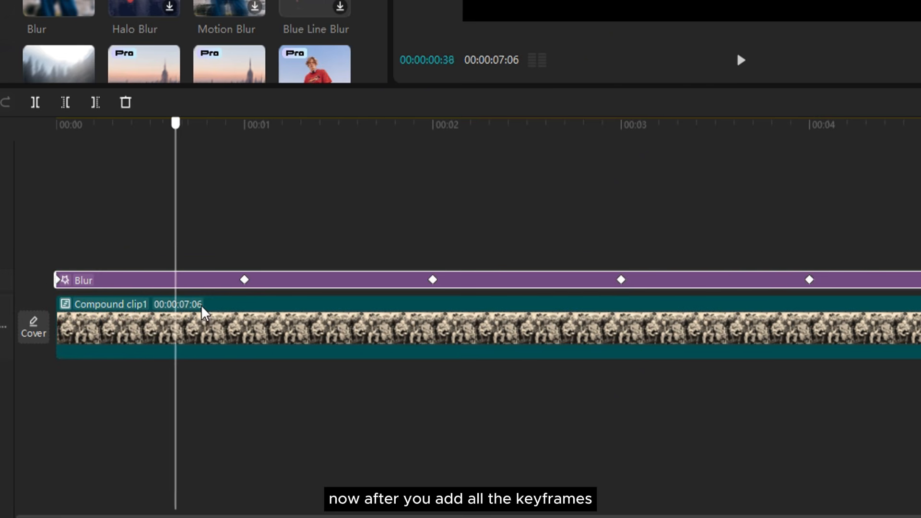
{"action": "left_click_drag", "start_coordinate": [201, 306], "coordinate": [622, 344]}
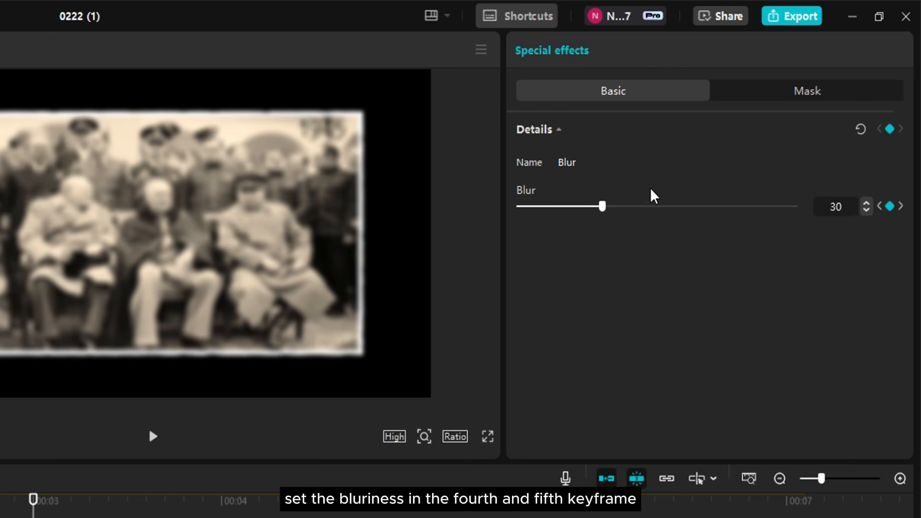
{"action": "left_click_drag", "start_coordinate": [602, 210], "coordinate": [516, 210]}
{"action": "left_click_drag", "start_coordinate": [616, 250], "coordinate": [804, 246]}
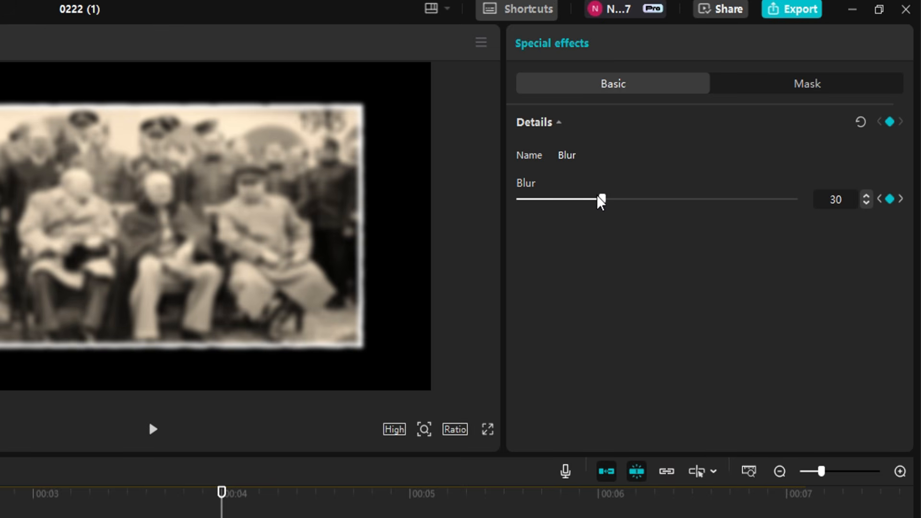
{"action": "left_click_drag", "start_coordinate": [602, 199], "coordinate": [518, 199]}
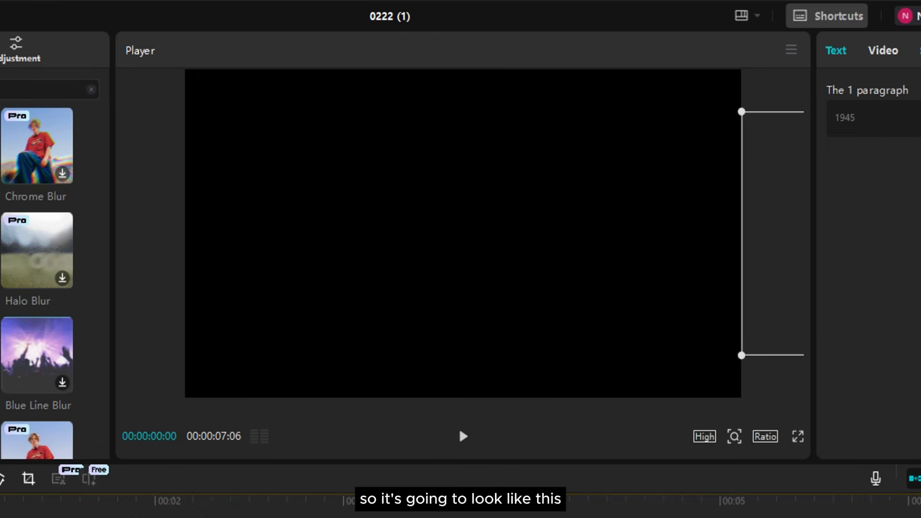
{"action": "key", "text": "space"}
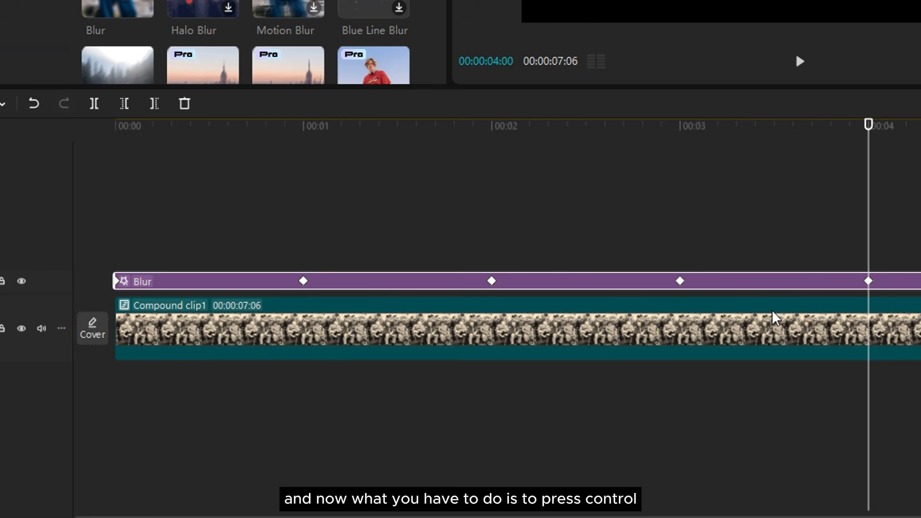
Move the Blur effect layer inside Compound clip1 and play the main timeline from the start.
{"action": "key", "text": "ctrl+x"}
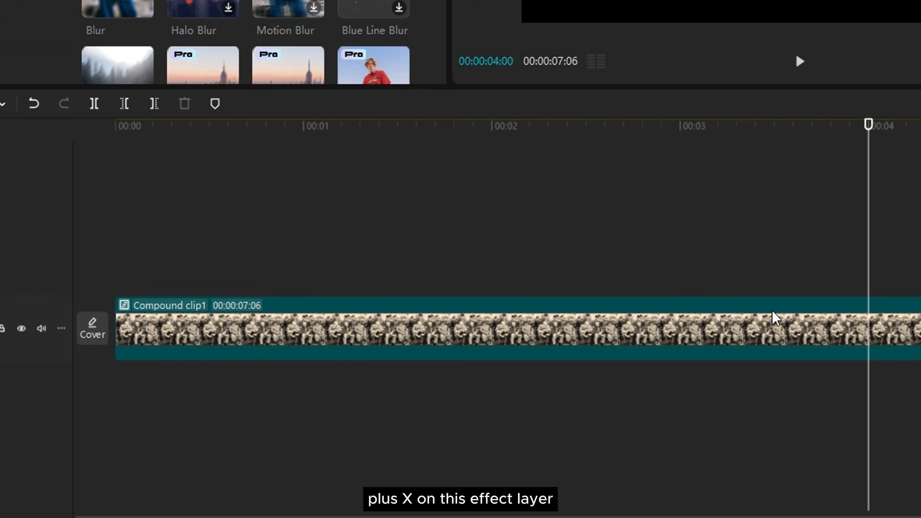
{"action": "double_click", "coordinate": [698, 346]}
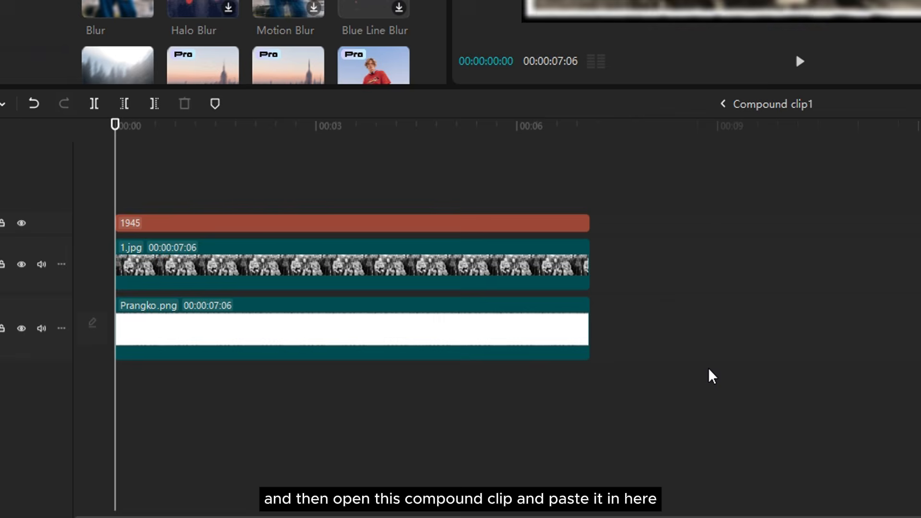
{"action": "key", "text": "ctrl+v"}
{"action": "left_click", "coordinate": [726, 105]}
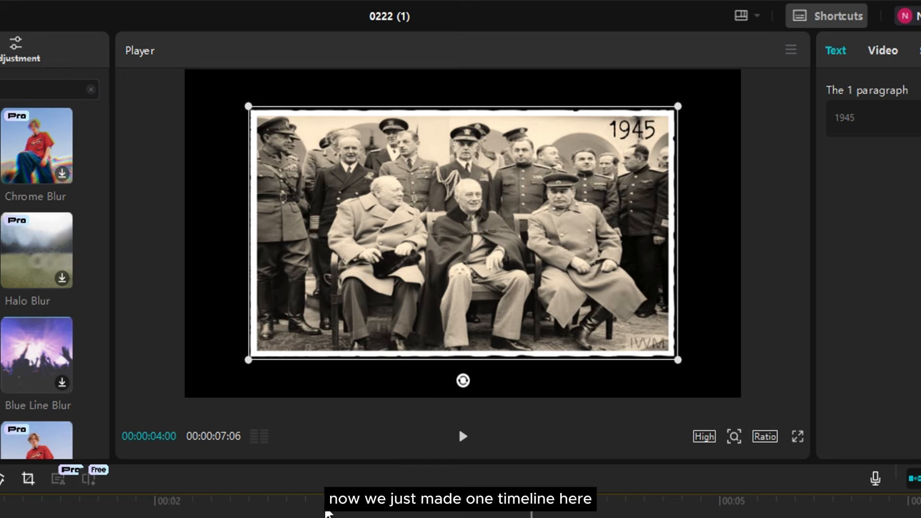
{"action": "key", "text": "Home"}
{"action": "key", "text": "space"}
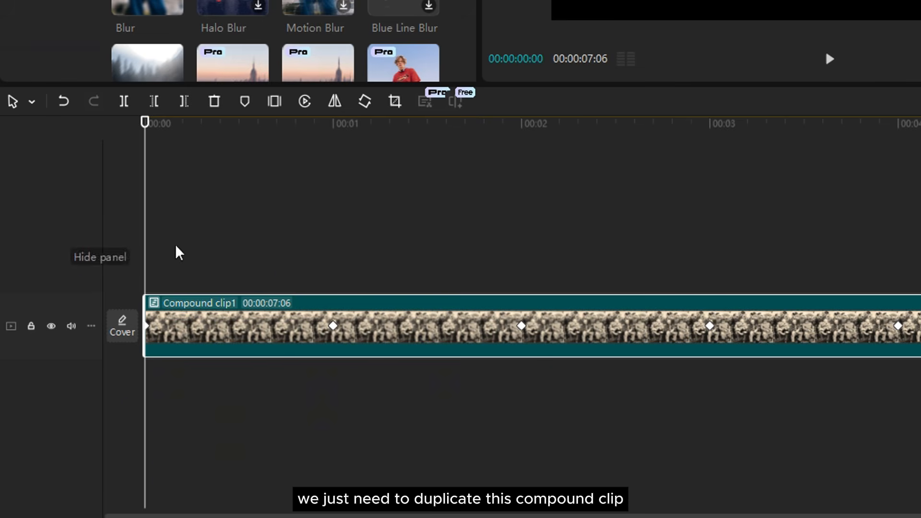
Duplicate the compound clip onto a track above and shift the original Compound clip1 to start at 2 seconds.
{"action": "key", "text": "ctrl+c"}
{"action": "key", "text": "ctrl+v"}
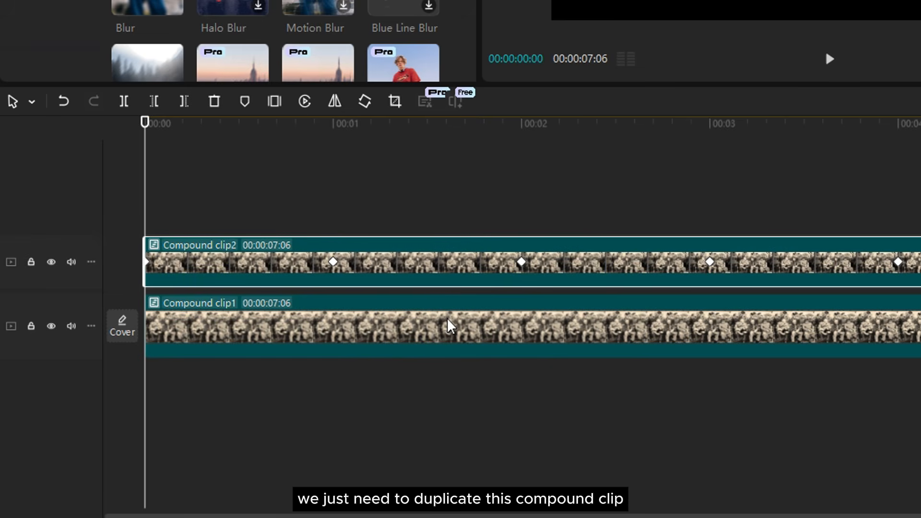
{"action": "left_click", "coordinate": [451, 326]}
{"action": "left_click", "coordinate": [516, 450]}
{"action": "left_click_drag", "start_coordinate": [447, 335], "coordinate": [822, 332]}
Play back the two overlapping compound clips to check how their slides follow each other.
{"action": "key", "text": "space"}
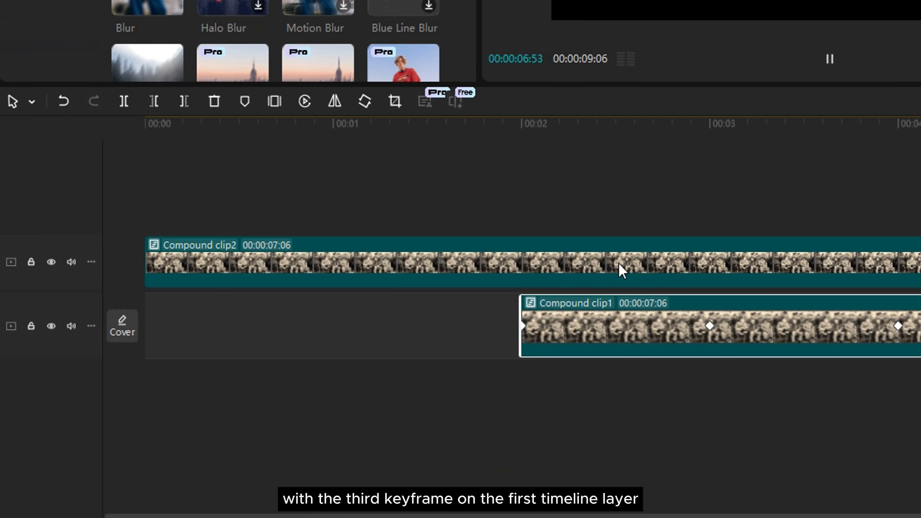
{"action": "left_click_drag", "start_coordinate": [628, 141], "coordinate": [830, 181]}
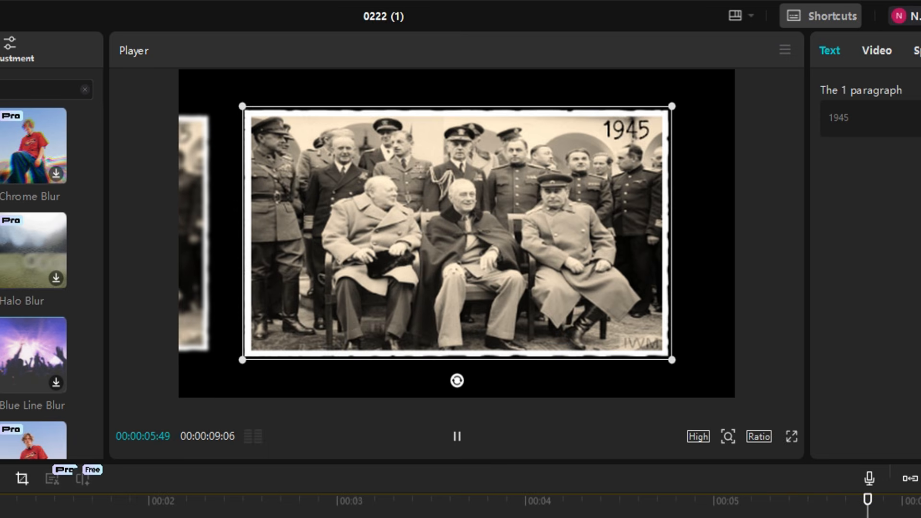
{"action": "left_click", "coordinate": [452, 428]}
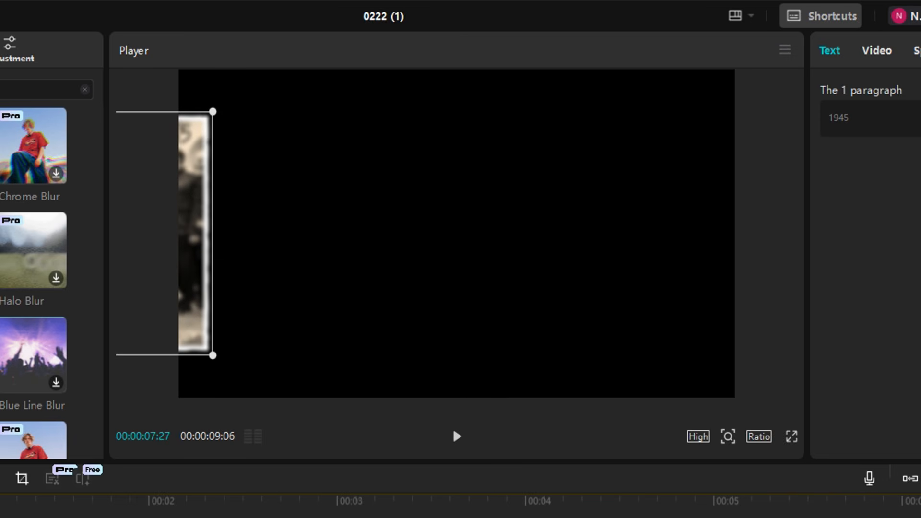
{"action": "mouse_move", "coordinate": [242, 499]}
{"action": "left_mouse_down"}
{"action": "mouse_move", "coordinate": [149, 499]}
{"action": "mouse_move", "coordinate": [231, 498]}
{"action": "left_mouse_up"}
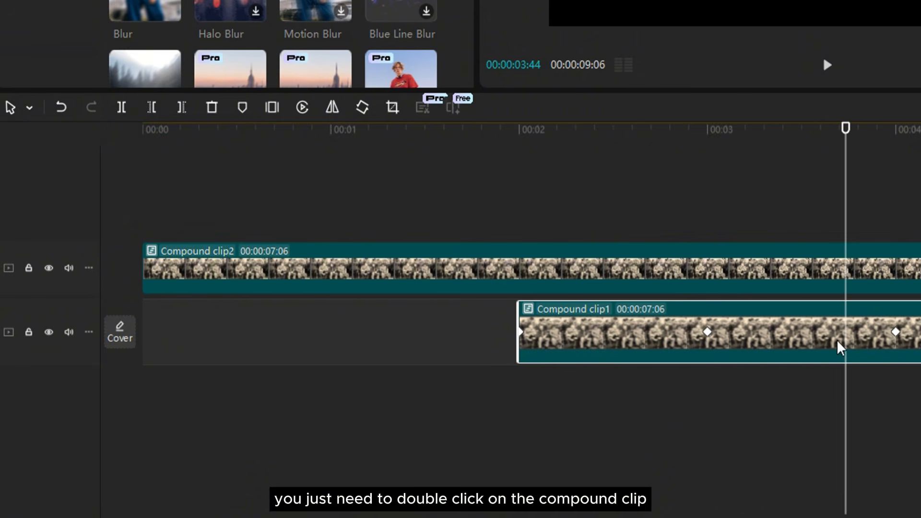
Replace 1.jpg inside Compound clip1 with 20210417_BKP002_0.jpg, keeping the original video effect, and reduce its scale width to fit the frame.
{"action": "double_click", "coordinate": [822, 341]}
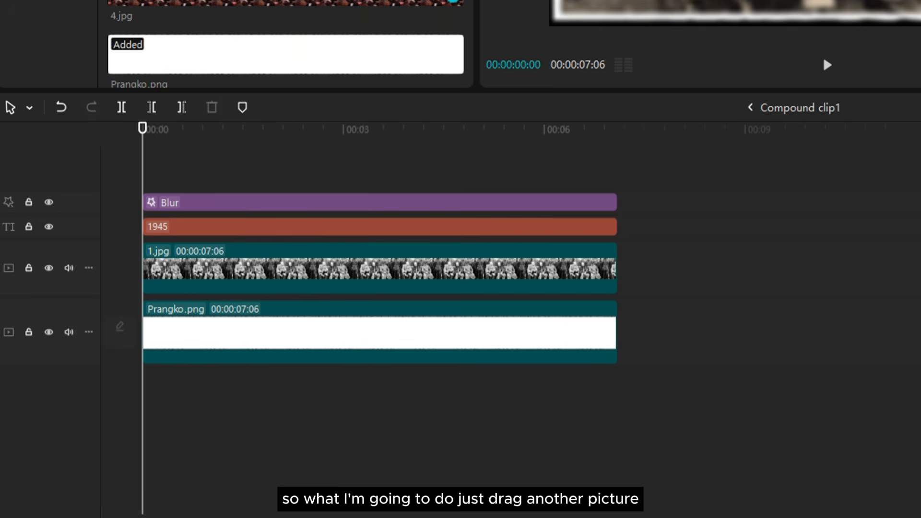
{"action": "scroll", "coordinate": [307, 336], "scroll_direction": "down", "scroll_amount": 2}
{"action": "left_click_drag", "start_coordinate": [306, 415], "coordinate": [255, 271]}
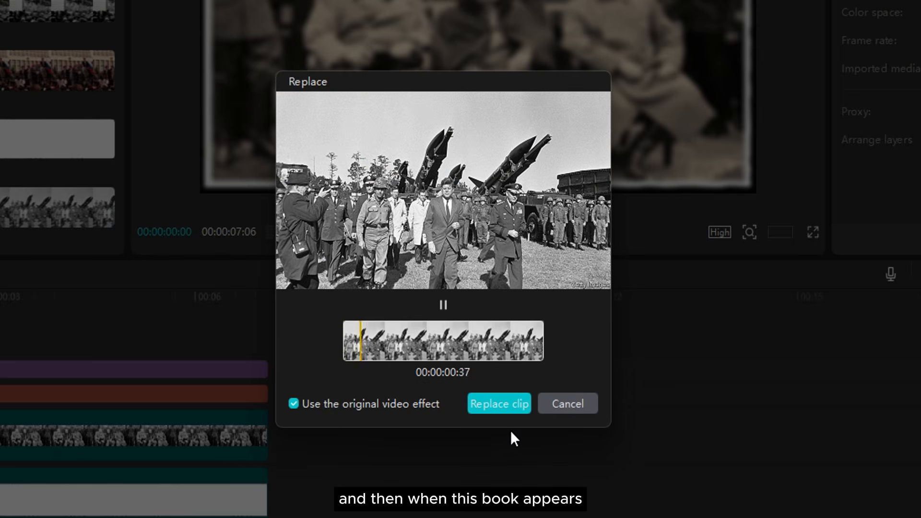
{"action": "left_click", "coordinate": [507, 403]}
{"action": "left_click", "coordinate": [176, 458]}
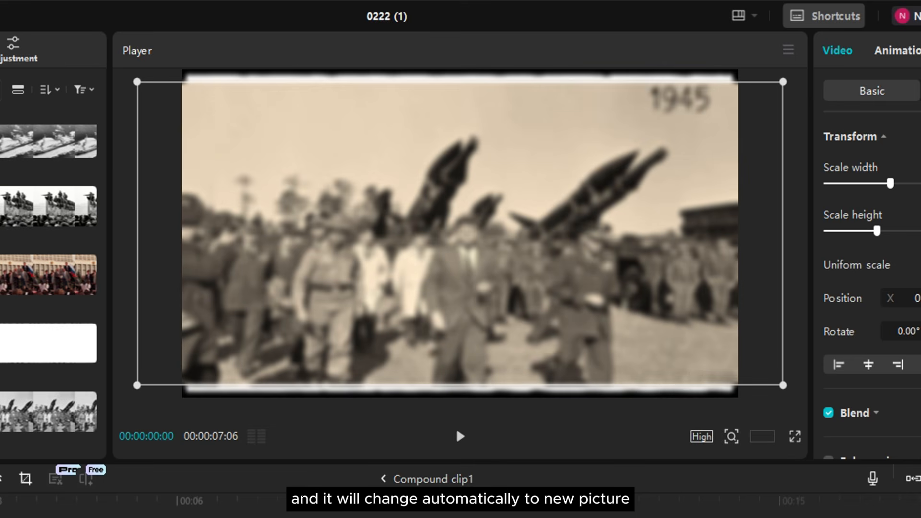
{"action": "left_click_drag", "start_coordinate": [890, 183], "coordinate": [878, 184]}
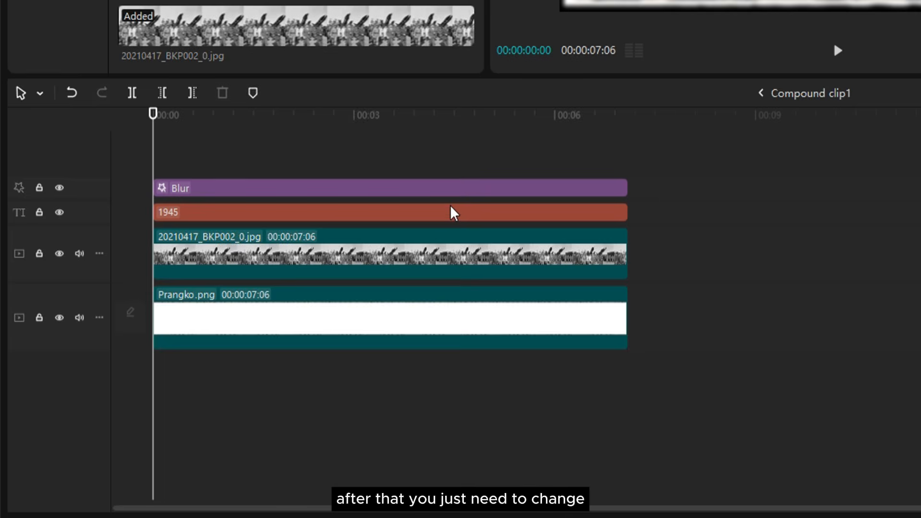
Clear the year in the 1945 text layer above the new photo.
{"action": "left_click", "coordinate": [452, 210]}
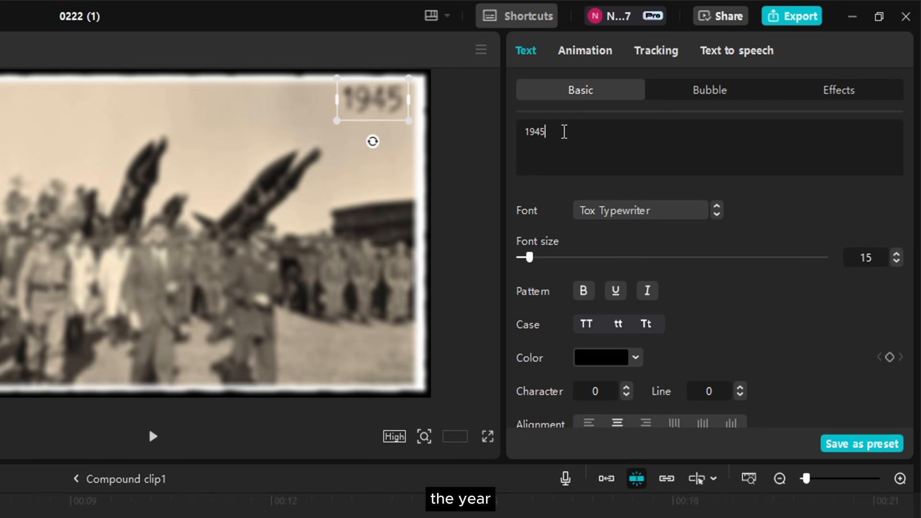
{"action": "key", "text": "BackSpace"}
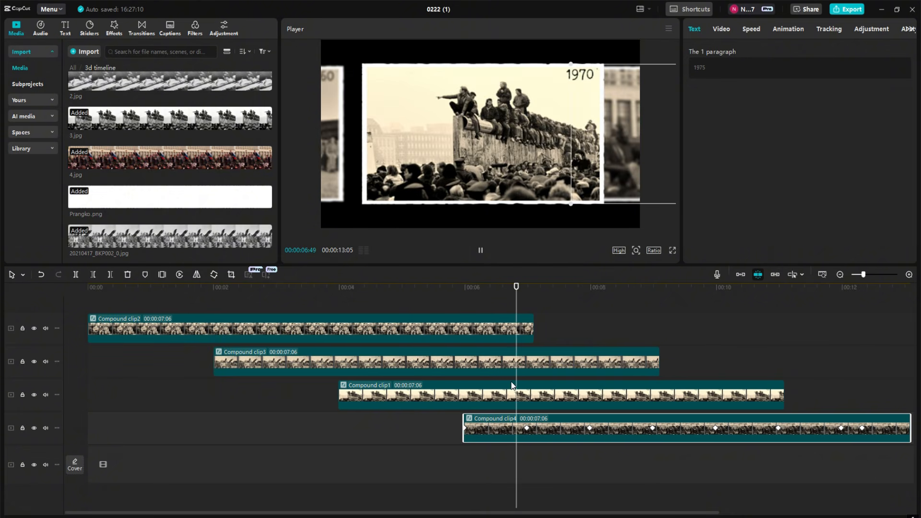
Combine the four staggered photo compound clips into a single compound clip.
{"action": "key", "text": "space"}
{"action": "left_click_drag", "start_coordinate": [662, 466], "coordinate": [318, 303]}
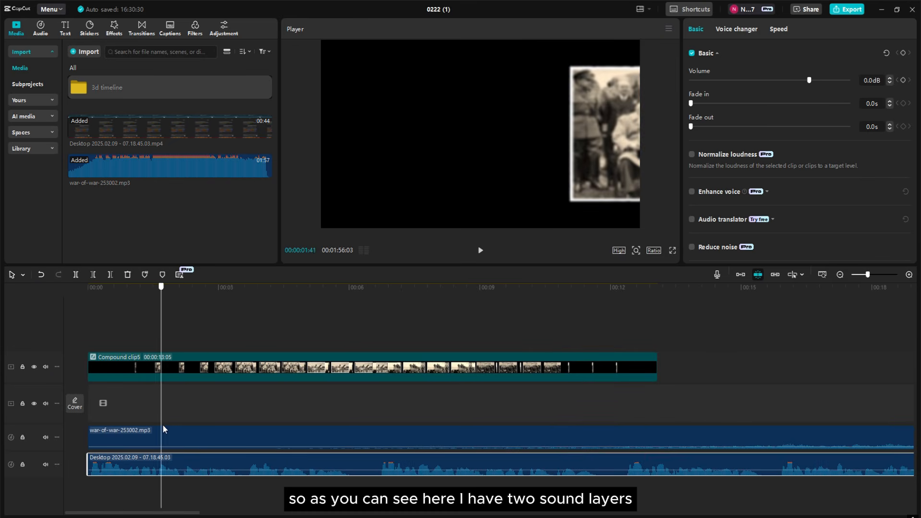
Trim away the beginning of the merged compound clip up to 00:00:01:09.
{"action": "left_click_drag", "start_coordinate": [368, 433], "coordinate": [60, 415]}
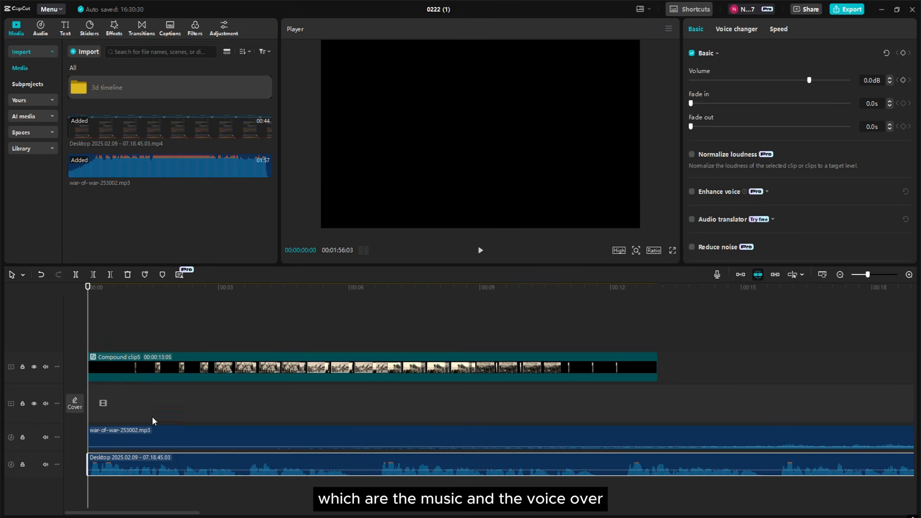
{"action": "left_click_drag", "start_coordinate": [121, 289], "coordinate": [147, 310]}
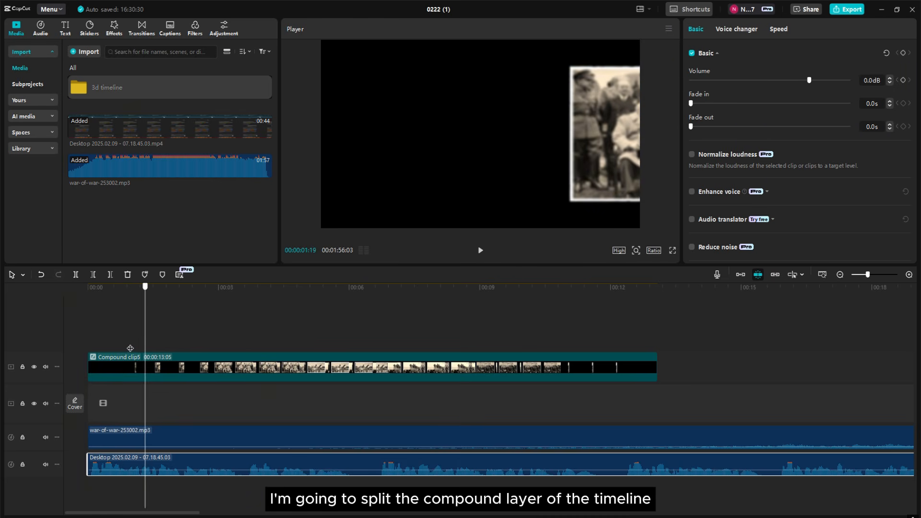
{"action": "mouse_move", "coordinate": [130, 348]}
{"action": "left_mouse_down"}
{"action": "mouse_move", "coordinate": [117, 346]}
{"action": "mouse_move", "coordinate": [138, 346]}
{"action": "left_mouse_up"}
{"action": "left_click", "coordinate": [153, 367]}
{"action": "key", "text": "q"}
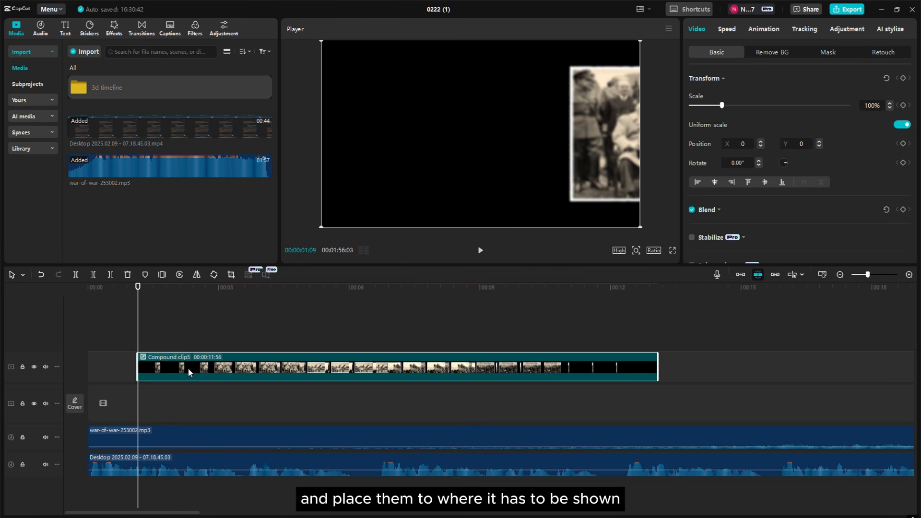
Move the trimmed compound clip to the start of the timeline and split it at 00:00:02:07.
{"action": "left_click_drag", "start_coordinate": [188, 372], "coordinate": [212, 346]}
{"action": "key", "text": "ctrl+b"}
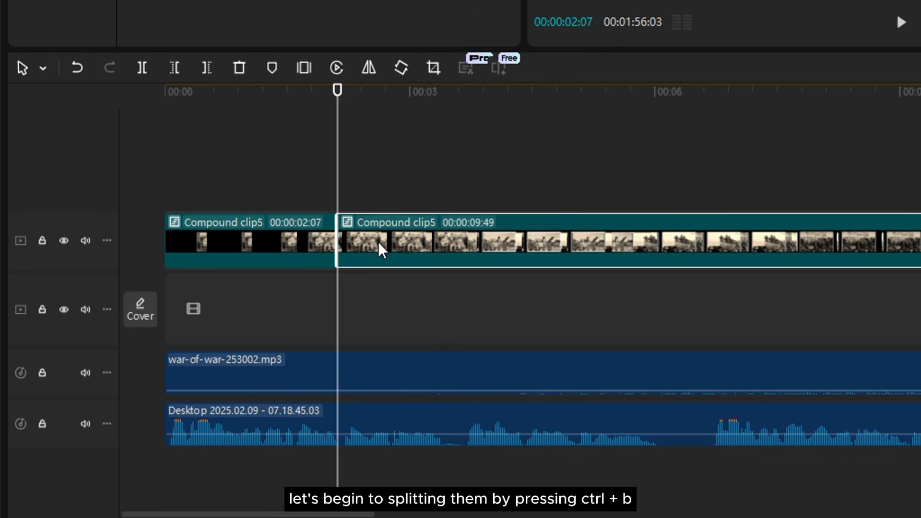
Split the rest of the compound clip and place the pieces along the voice-over at about 10, 21 and 32 seconds.
{"action": "scroll", "coordinate": [238, 382], "scroll_direction": "down", "scroll_amount": 2}
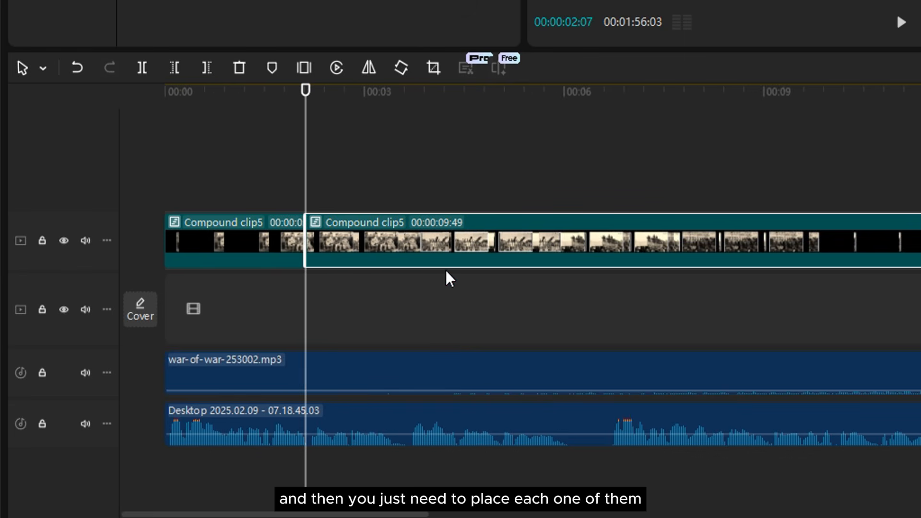
{"action": "scroll", "coordinate": [392, 274], "scroll_direction": "down", "scroll_amount": 1}
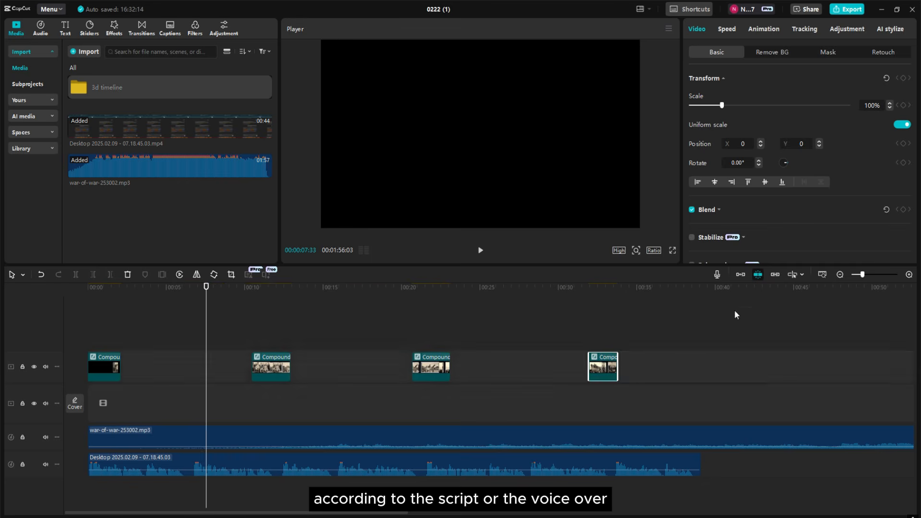
{"action": "left_click", "coordinate": [561, 437]}
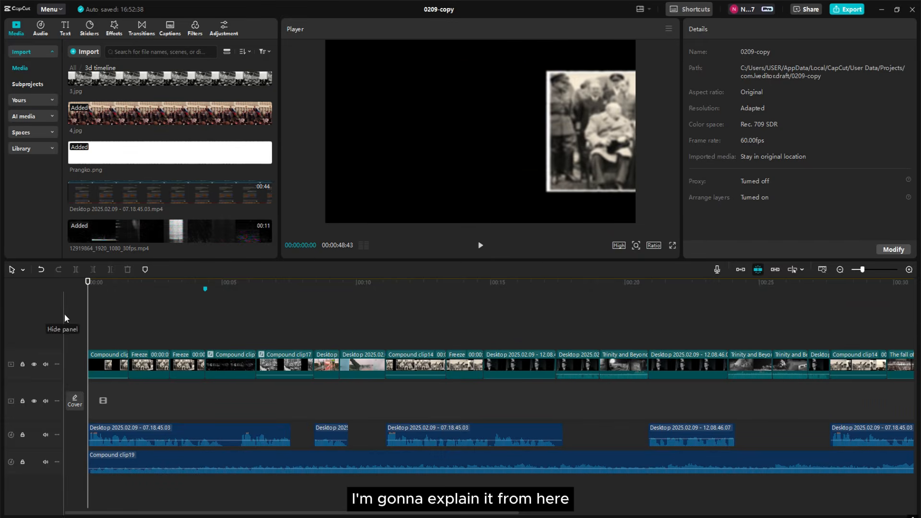
In the 0209-copy project, gradually increase the keyframed scale of the first freeze frame of the 1945 photo.
{"action": "scroll", "coordinate": [175, 378], "scroll_direction": "up", "scroll_amount": 2}
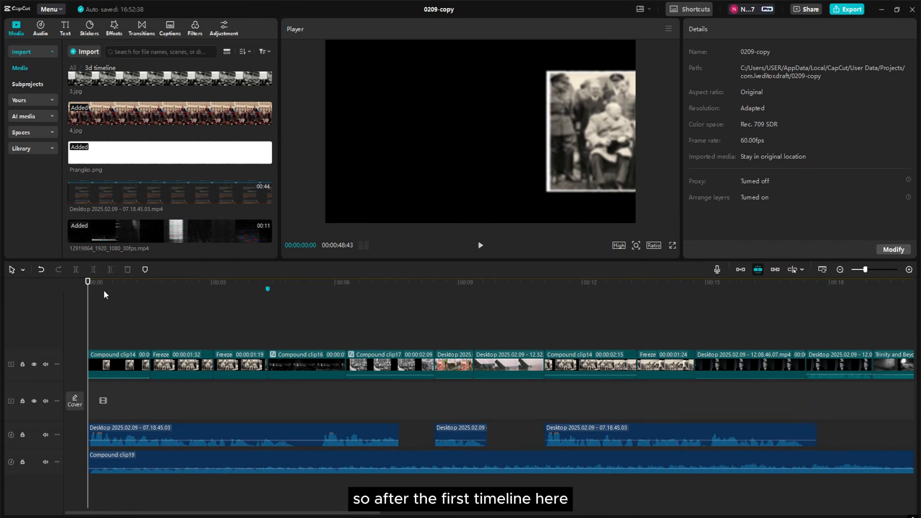
{"action": "left_click_drag", "start_coordinate": [98, 286], "coordinate": [163, 298]}
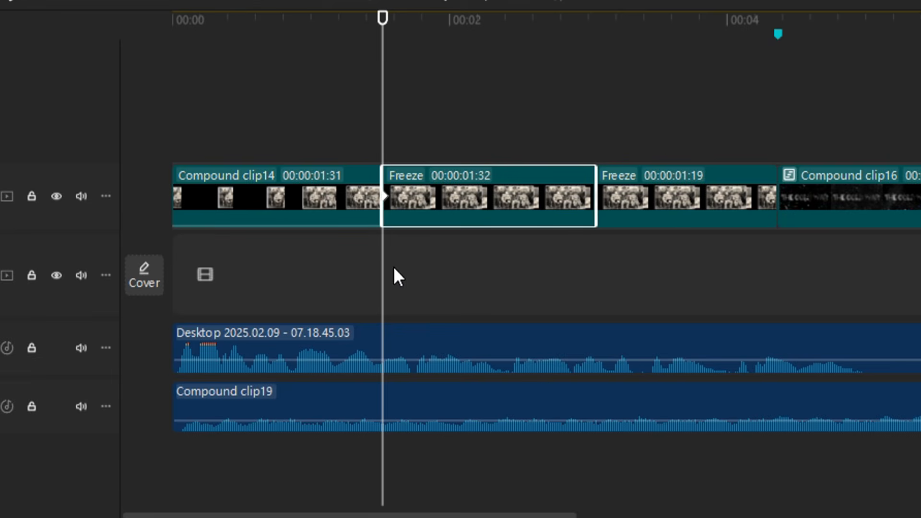
{"action": "left_click_drag", "start_coordinate": [382, 117], "coordinate": [599, 123]}
{"action": "left_click", "coordinate": [872, 158]}
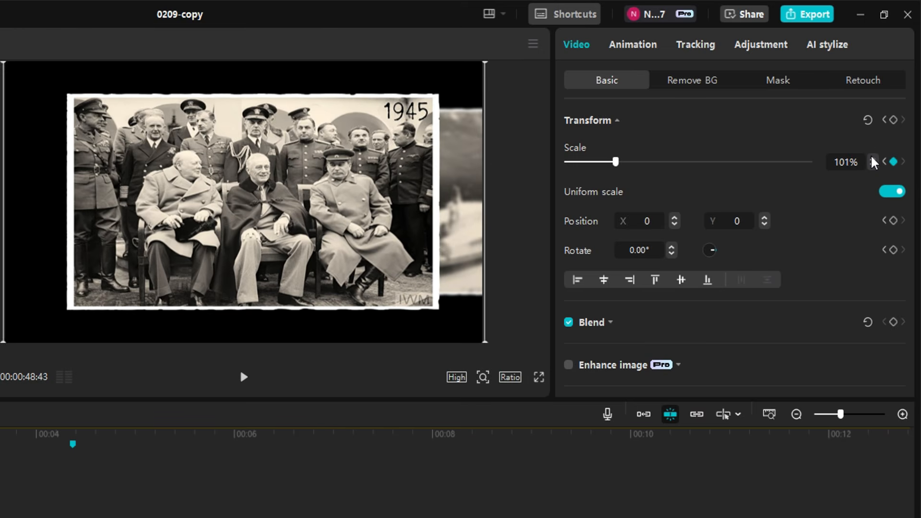
{"action": "left_click", "coordinate": [872, 159]}
{"action": "left_click", "coordinate": [871, 158]}
{"action": "left_click", "coordinate": [871, 158]}
{"action": "left_click", "coordinate": [872, 158]}
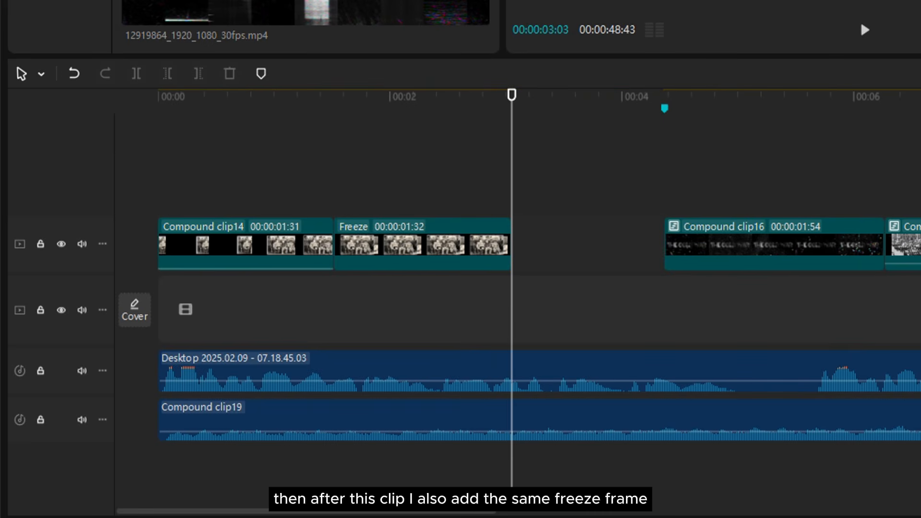
Paste the 1945 freeze frame at 00:00:03:03 and enlarge it to 200% so the photo fills the frame.
{"action": "key", "text": "ctrl+v"}
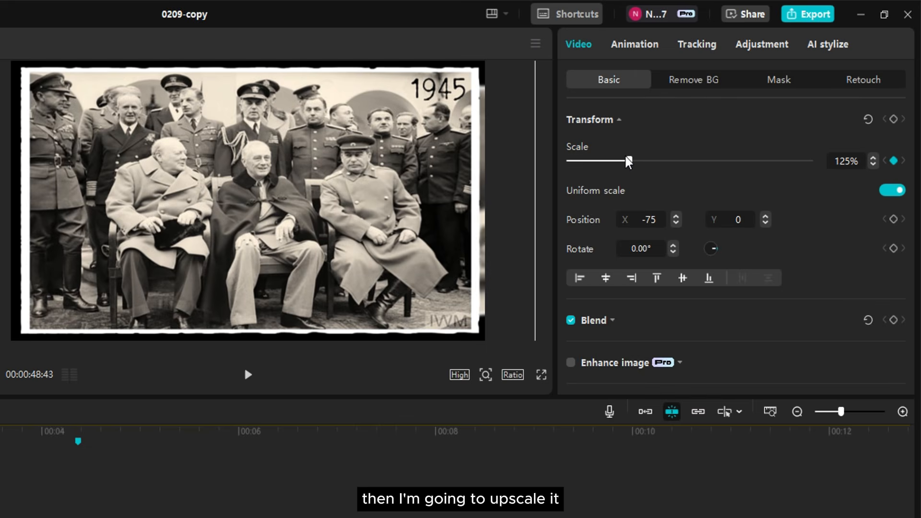
{"action": "left_click_drag", "start_coordinate": [626, 157], "coordinate": [664, 158]}
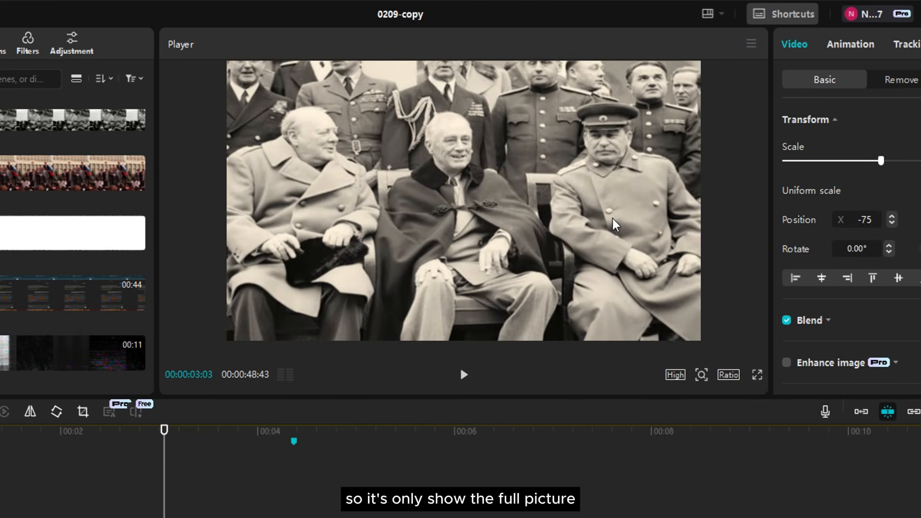
{"action": "left_click_drag", "start_coordinate": [615, 225], "coordinate": [623, 222]}
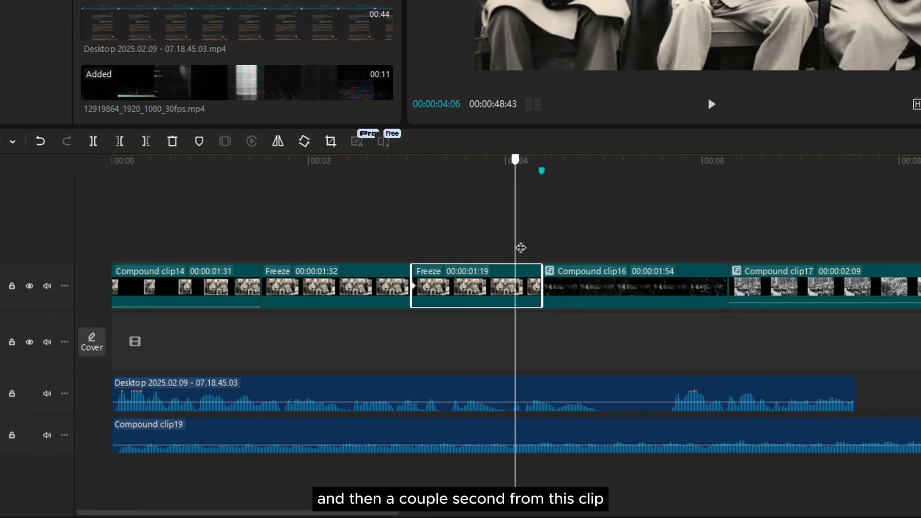
Replace Compound clip16 with another copy of the freeze frame at 00:00:04:22 and extend it to the start of Compound clip17.
{"action": "left_click_drag", "start_coordinate": [520, 247], "coordinate": [675, 257]}
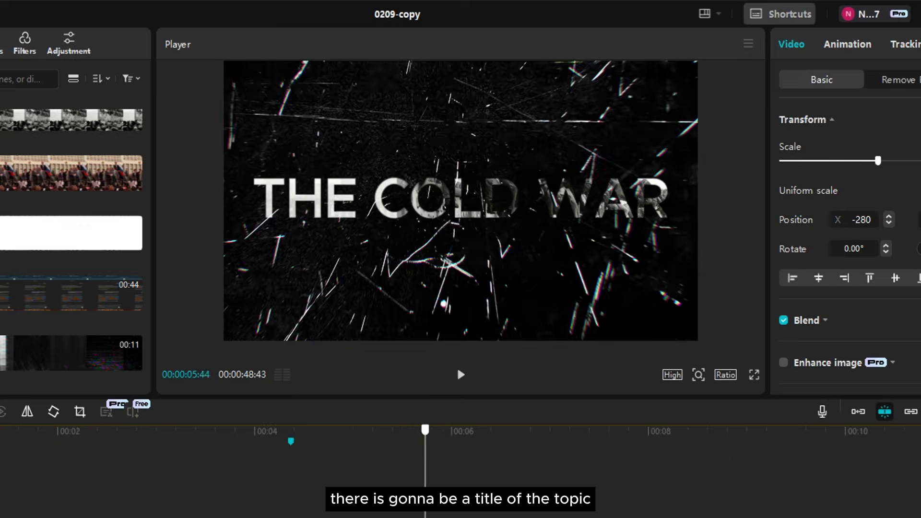
{"action": "left_click_drag", "start_coordinate": [425, 429], "coordinate": [401, 429]}
{"action": "left_click", "coordinate": [461, 200]}
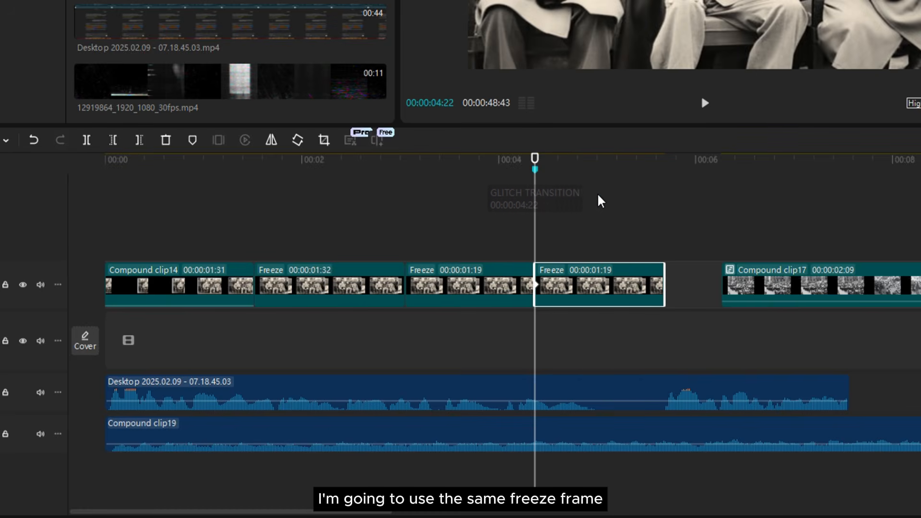
{"action": "left_click_drag", "start_coordinate": [666, 273], "coordinate": [724, 274]}
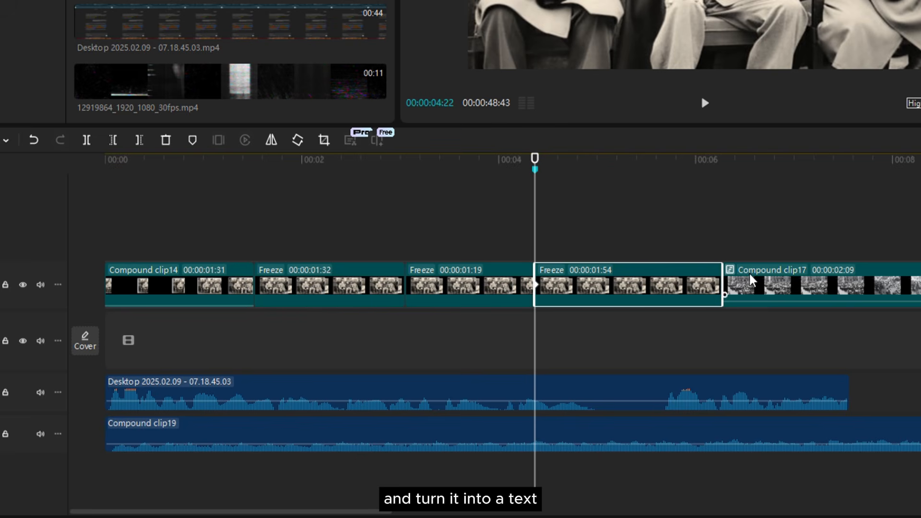
{"action": "left_click", "coordinate": [577, 232]}
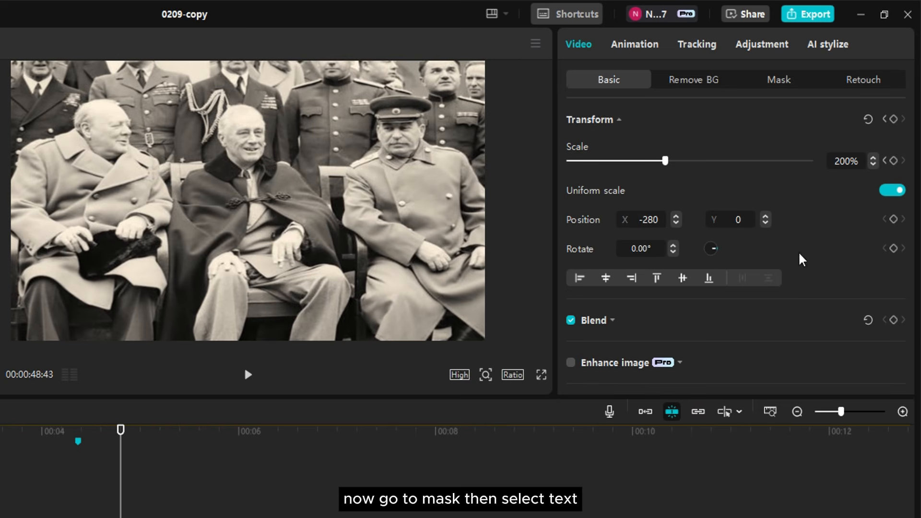
Apply a text mask reading THE COLD WAR to the extended freeze frame and shrink it to fit the frame.
{"action": "left_click", "coordinate": [779, 79]}
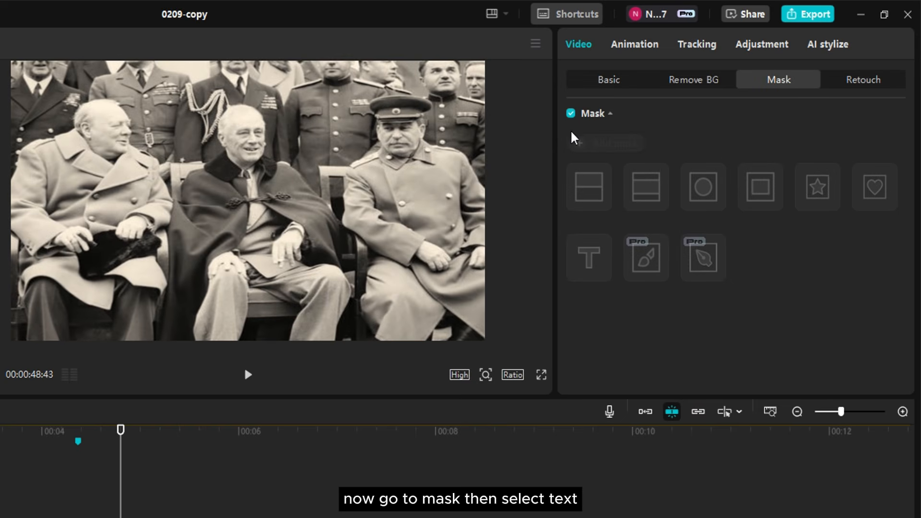
{"action": "left_click", "coordinate": [577, 143]}
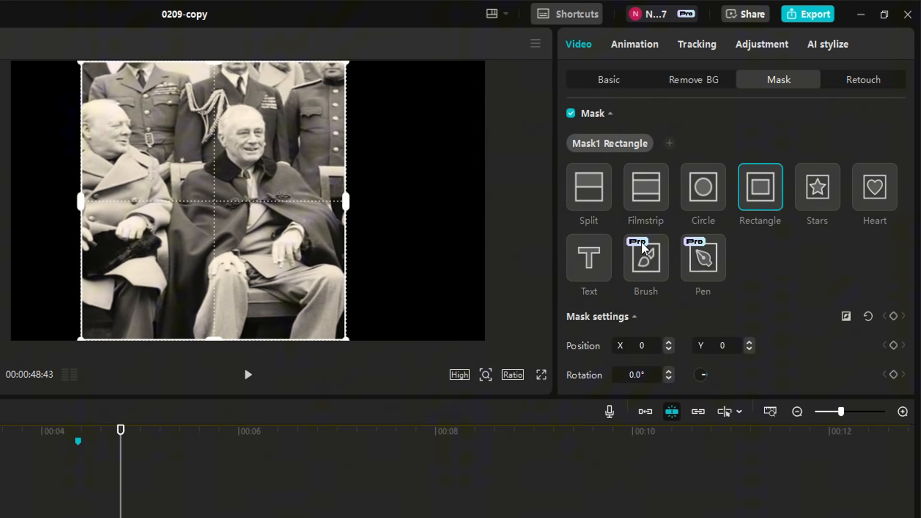
{"action": "left_click", "coordinate": [588, 262]}
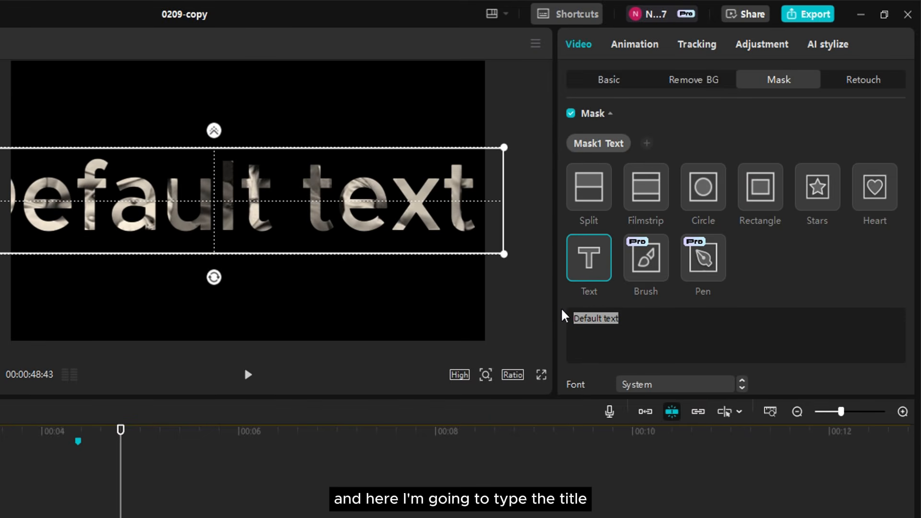
{"action": "type", "text": "THE COLD WAR"}
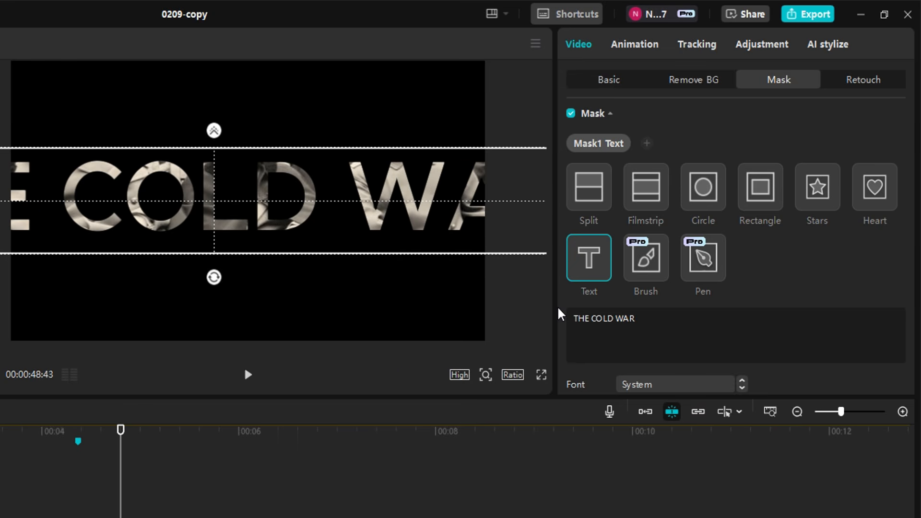
{"action": "left_click", "coordinate": [608, 80]}
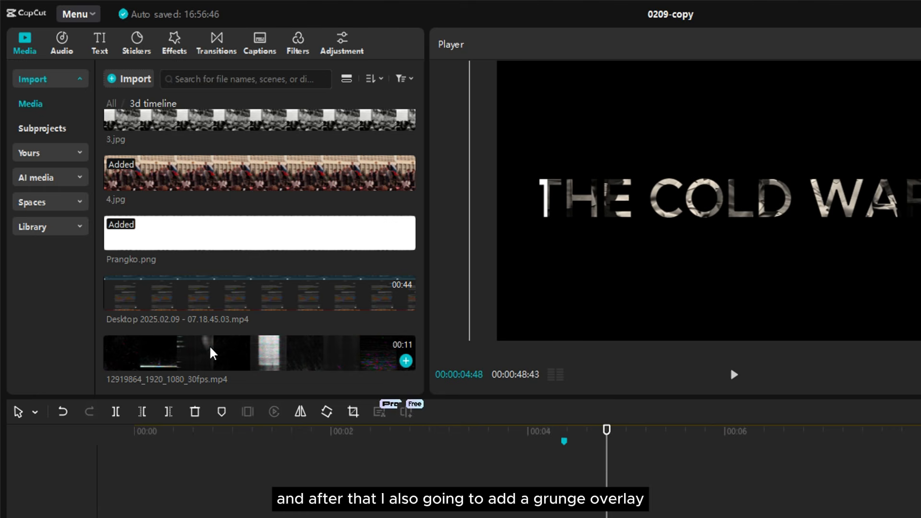
Add the grunge overlay 12919864_1920_1080_30fps.mp4 above the title, matching its length, and set its blend mode to Screen.
{"action": "left_click_drag", "start_coordinate": [209, 353], "coordinate": [606, 466]}
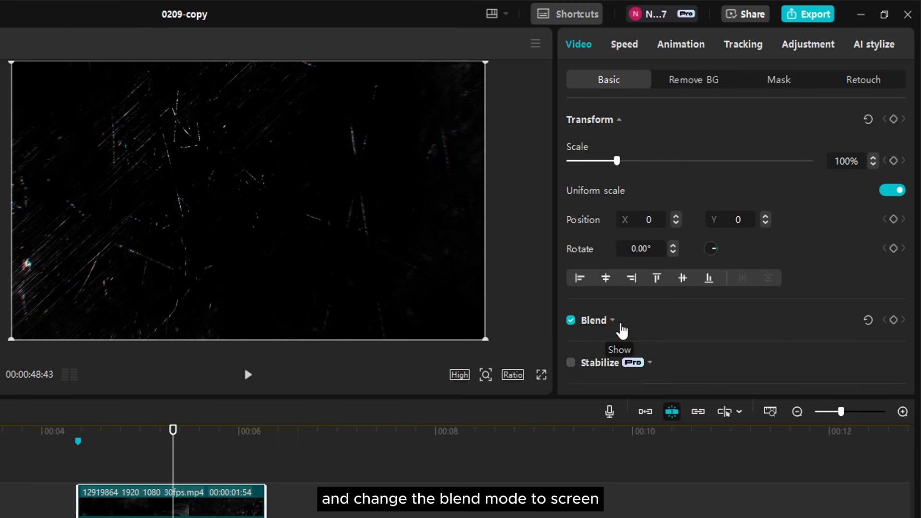
{"action": "left_click", "coordinate": [878, 331]}
{"action": "left_click", "coordinate": [646, 354]}
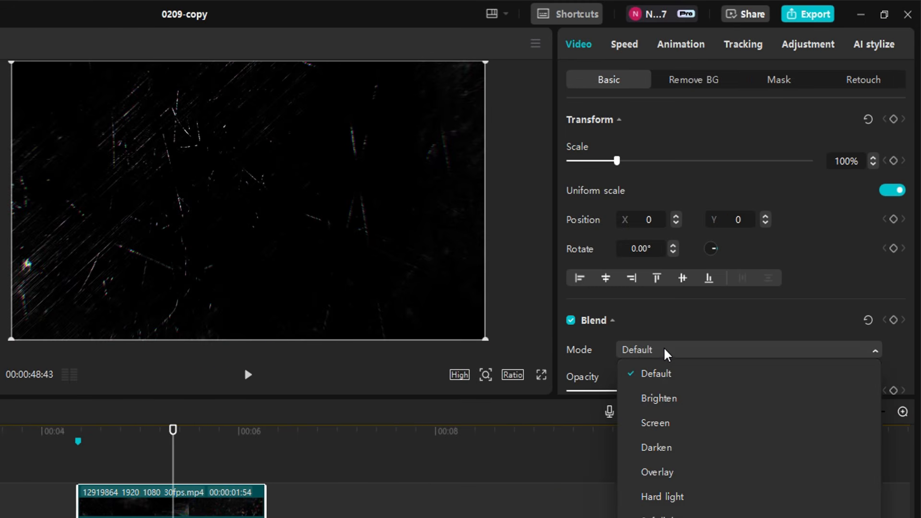
{"action": "left_click", "coordinate": [667, 423]}
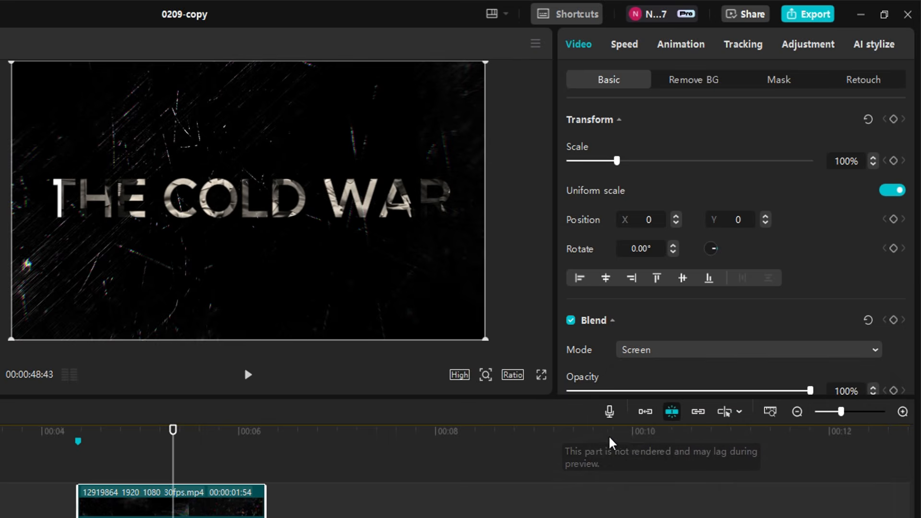
{"action": "left_click", "coordinate": [122, 465]}
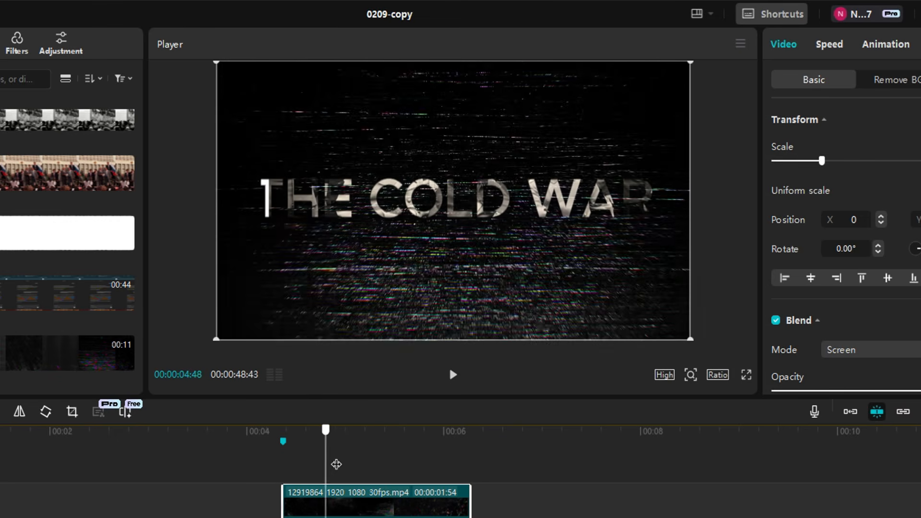
Combine the grunge overlay and the masked title freeze frame into one compound clip.
{"action": "left_click_drag", "start_coordinate": [335, 462], "coordinate": [428, 292]}
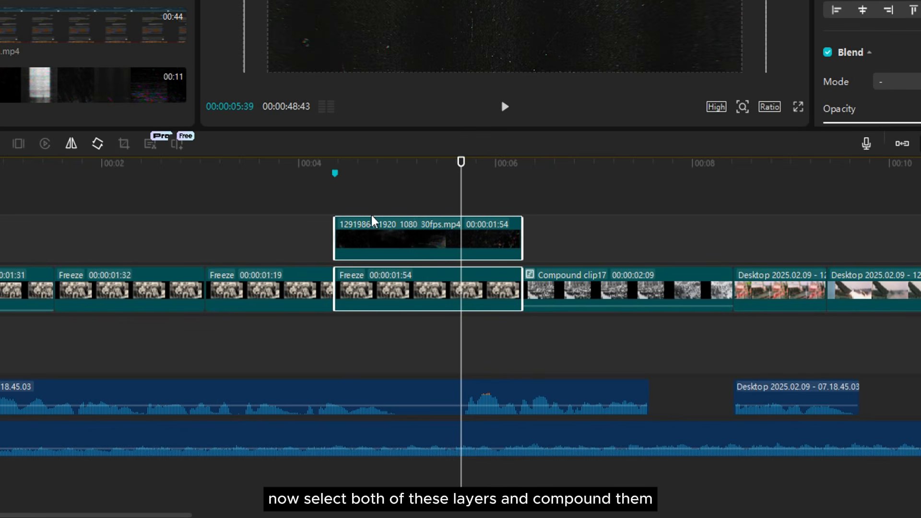
{"action": "right_click", "coordinate": [416, 245]}
{"action": "left_click", "coordinate": [553, 226]}
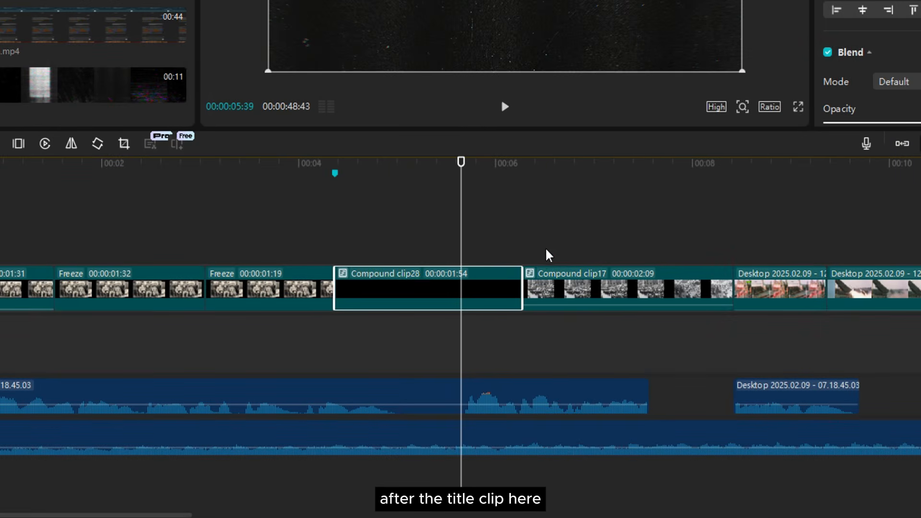
Review the clips following the title, including the 1962 photo slide, its freeze frame and the speech footage.
{"action": "key", "text": "space"}
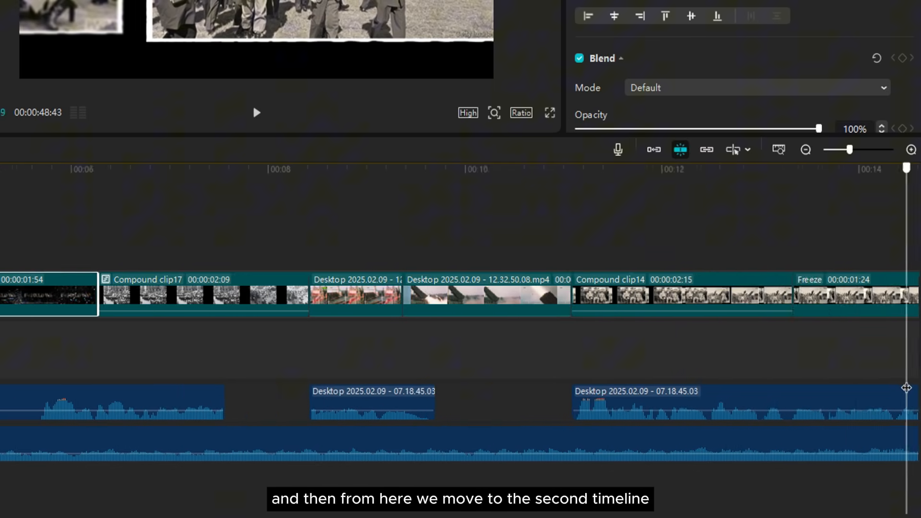
{"action": "left_click_drag", "start_coordinate": [16, 378], "coordinate": [158, 374]}
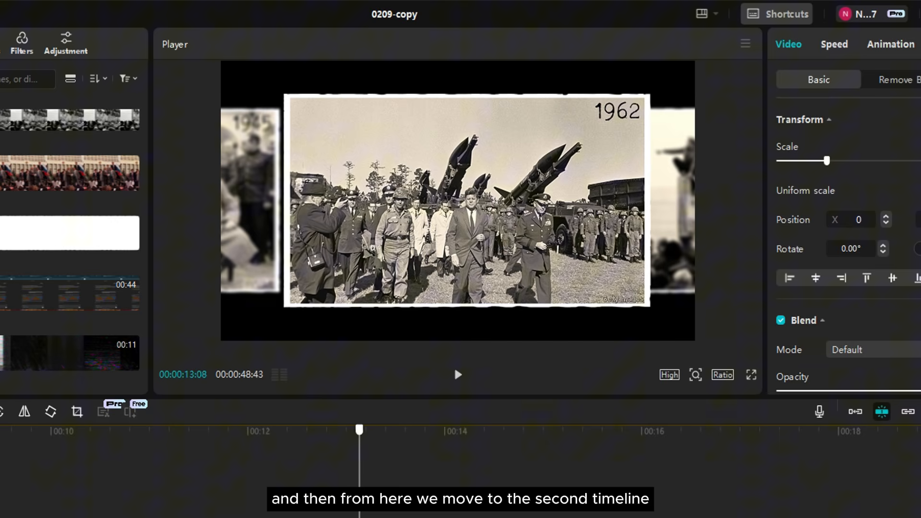
{"action": "left_click_drag", "start_coordinate": [359, 429], "coordinate": [307, 430]}
{"action": "left_click", "coordinate": [471, 296]}
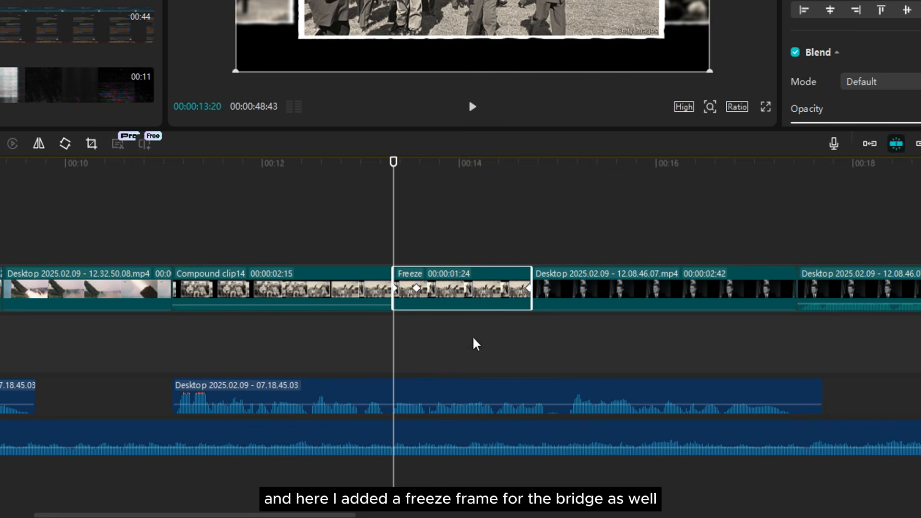
{"action": "left_click_drag", "start_coordinate": [396, 241], "coordinate": [591, 247]}
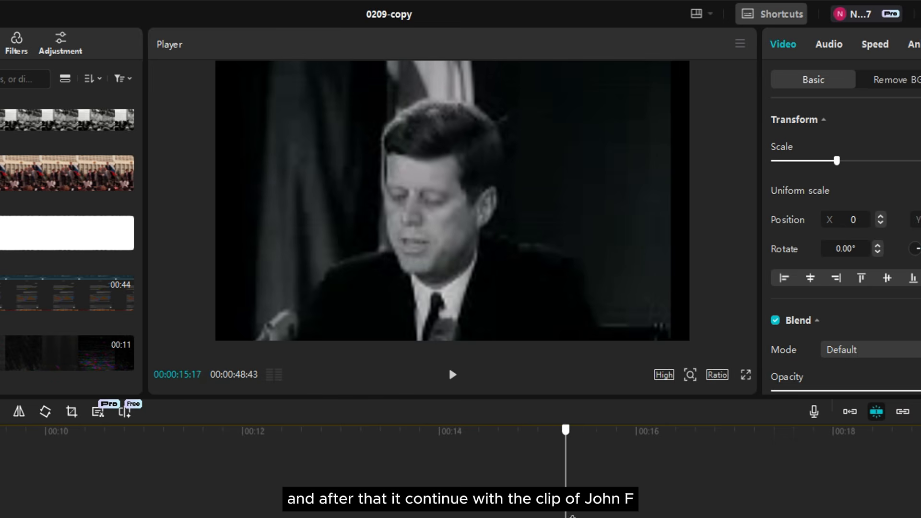
{"action": "left_click_drag", "start_coordinate": [570, 516], "coordinate": [29, 325]}
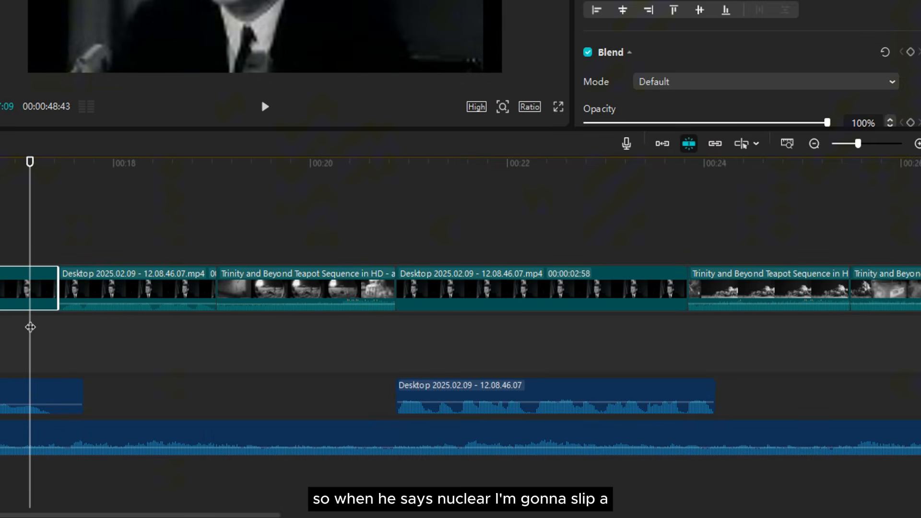
Review the pacing of the nuclear speech, atomic test, Berlin Wall and final photo slide clips against the voice-over.
{"action": "key", "text": "space"}
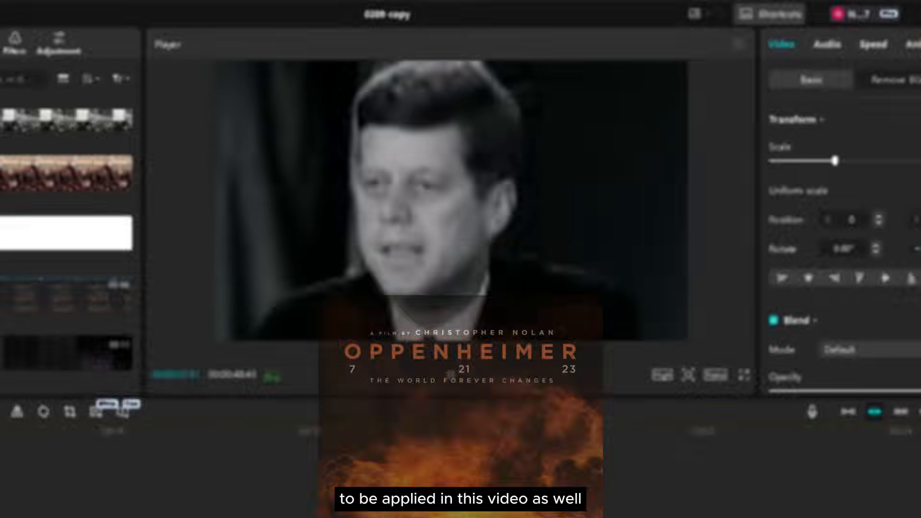
{"action": "left_click_drag", "start_coordinate": [586, 512], "coordinate": [831, 517]}
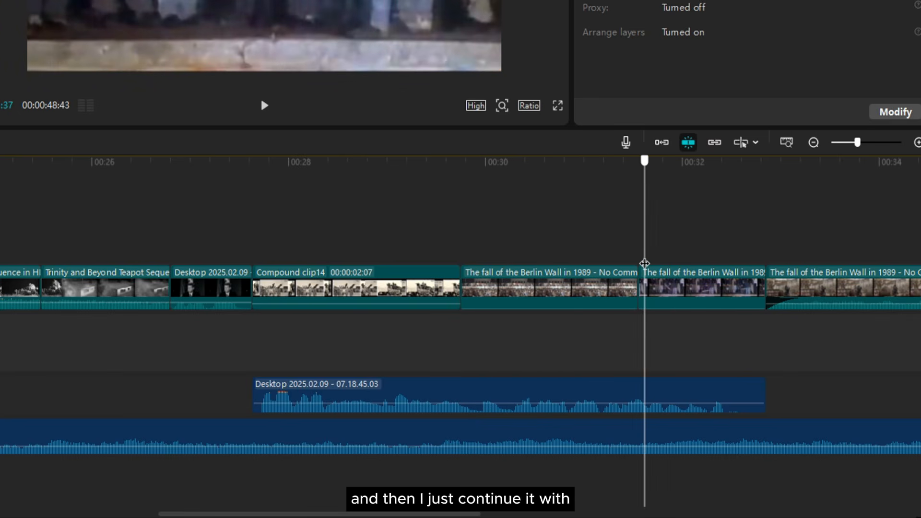
{"action": "left_click_drag", "start_coordinate": [644, 263], "coordinate": [374, 263]}
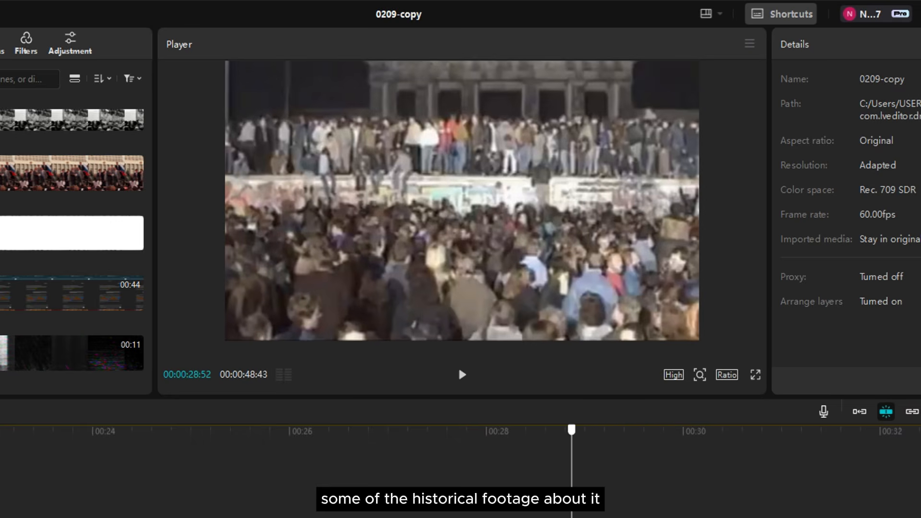
{"action": "left_click", "coordinate": [461, 374]}
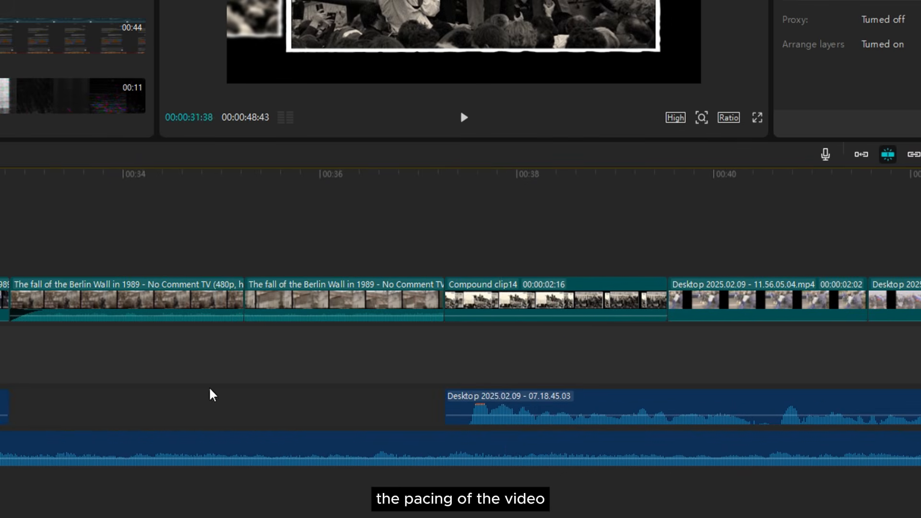
{"action": "left_click", "coordinate": [611, 409]}
{"action": "left_click_drag", "start_coordinate": [611, 397], "coordinate": [677, 446]}
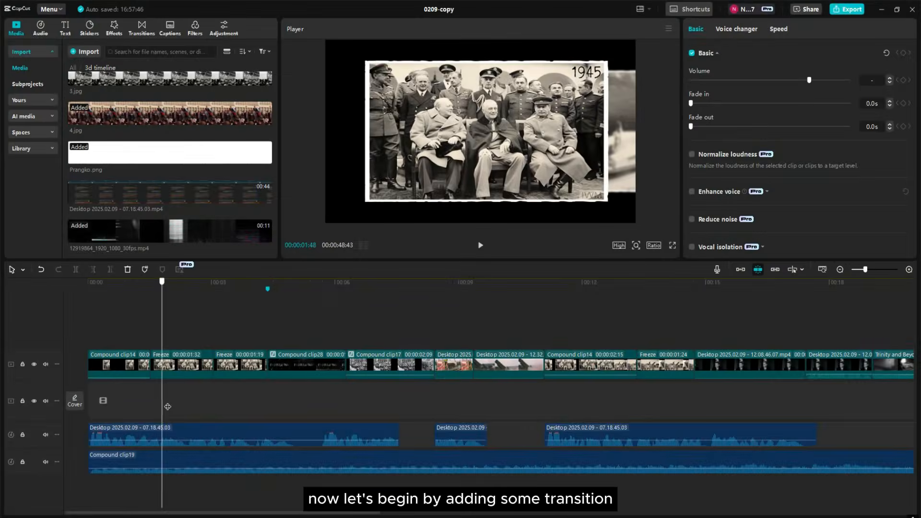
Add the favourite Floodlight transition between the two 1945 freeze-frame clips at about 3 seconds.
{"action": "left_click_drag", "start_coordinate": [162, 407], "coordinate": [219, 397]}
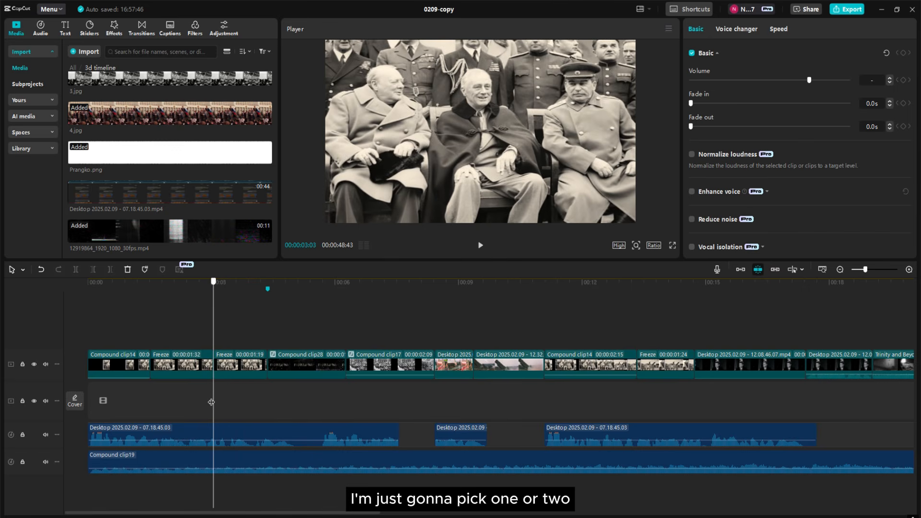
{"action": "left_click", "coordinate": [143, 29]}
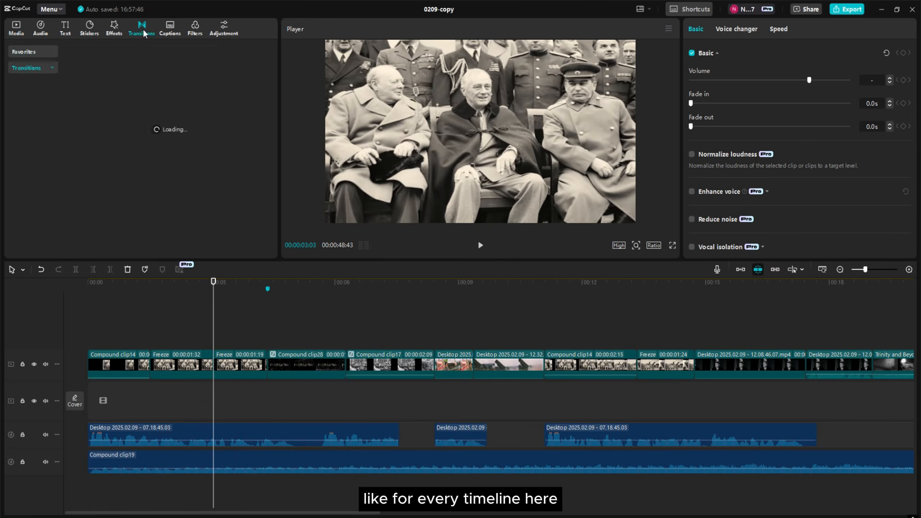
{"action": "left_click", "coordinate": [26, 53]}
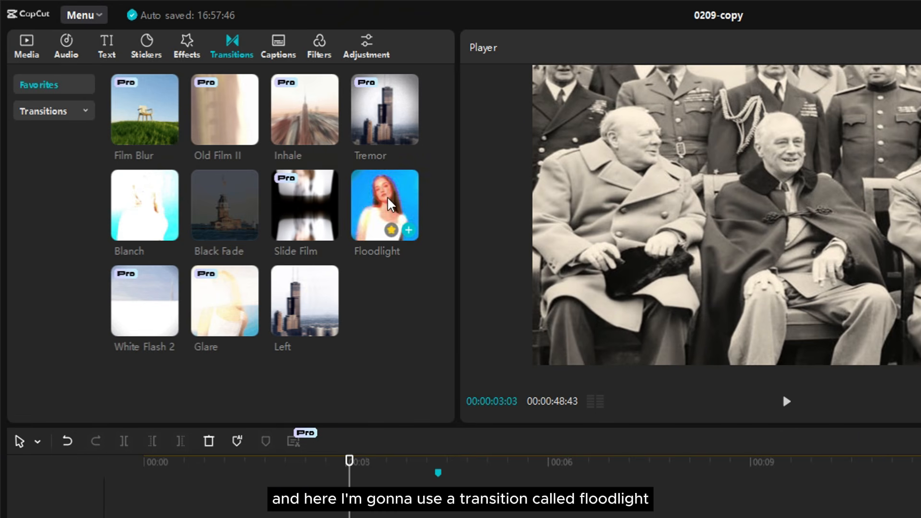
{"action": "left_click_drag", "start_coordinate": [389, 203], "coordinate": [334, 517]}
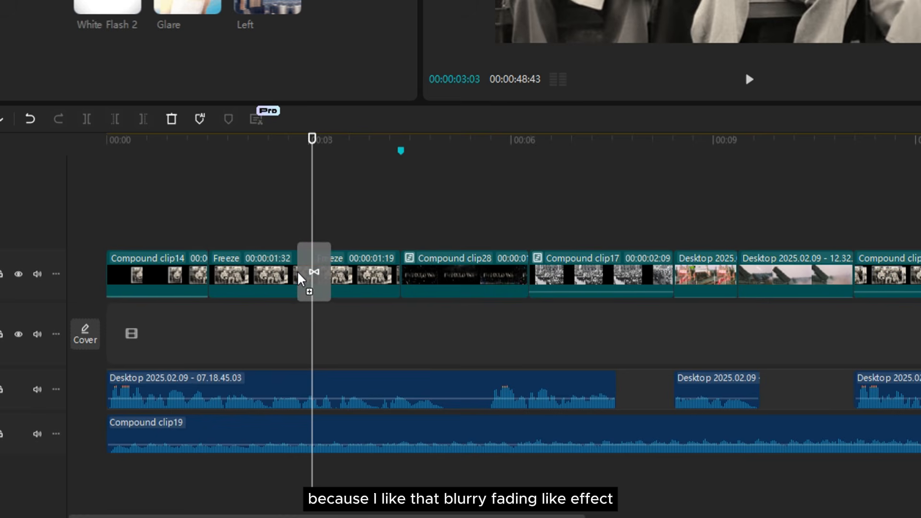
{"action": "left_click_drag", "start_coordinate": [298, 278], "coordinate": [300, 275]}
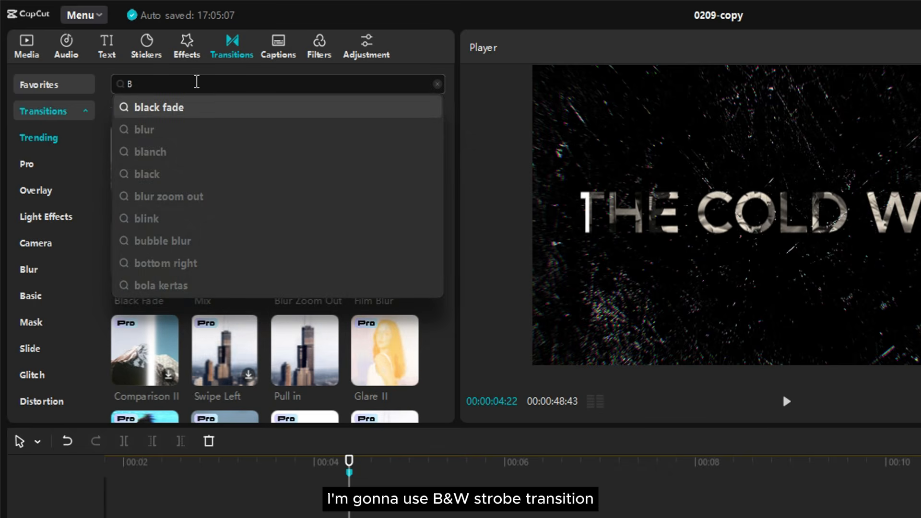
Search the transitions for "b&w strobe" and add B&W Strobe before and after the THE COLD WAR title clip.
{"action": "type", "text": "&w"}
{"action": "left_click", "coordinate": [208, 112]}
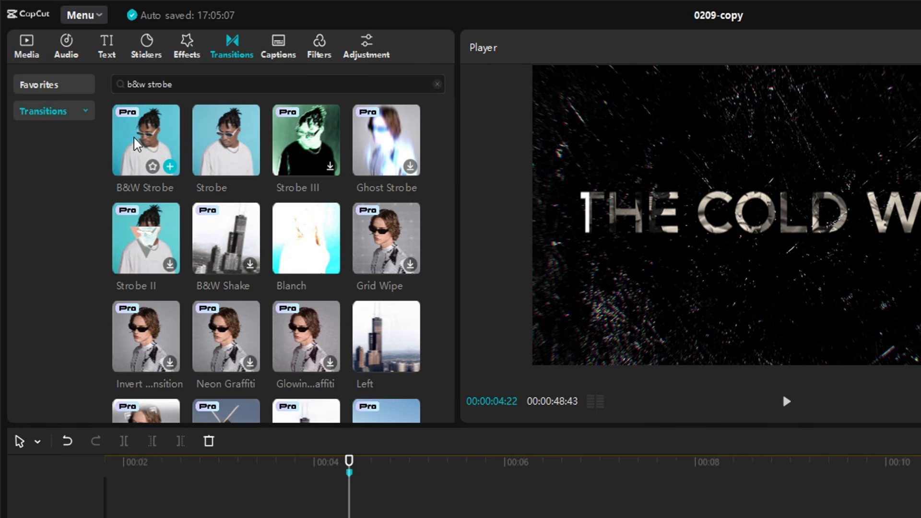
{"action": "left_click_drag", "start_coordinate": [137, 144], "coordinate": [333, 278]}
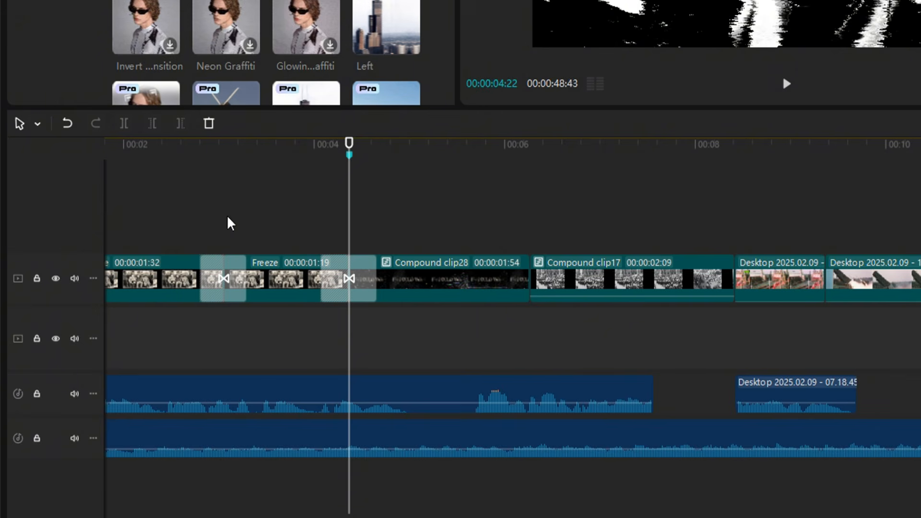
{"action": "left_click_drag", "start_coordinate": [532, 292], "coordinate": [533, 291]}
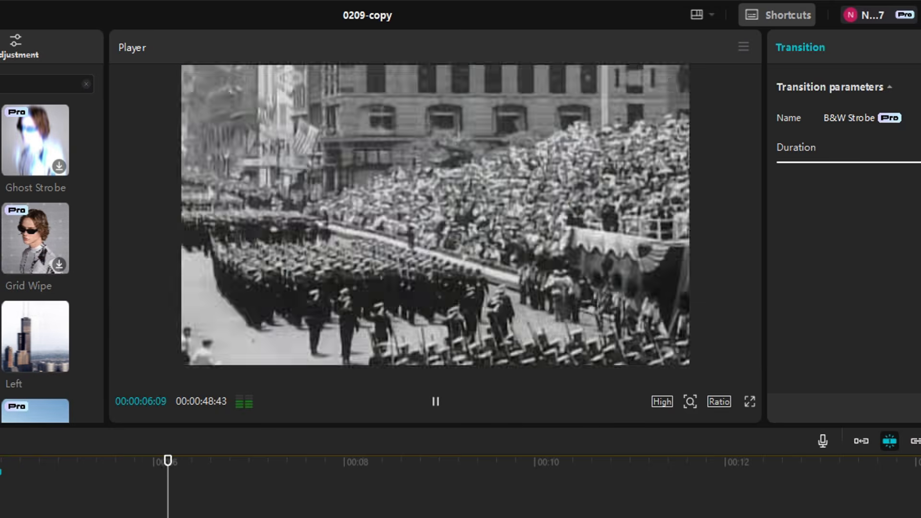
{"action": "key", "text": "space"}
{"action": "left_click_drag", "start_coordinate": [194, 458], "coordinate": [272, 462]}
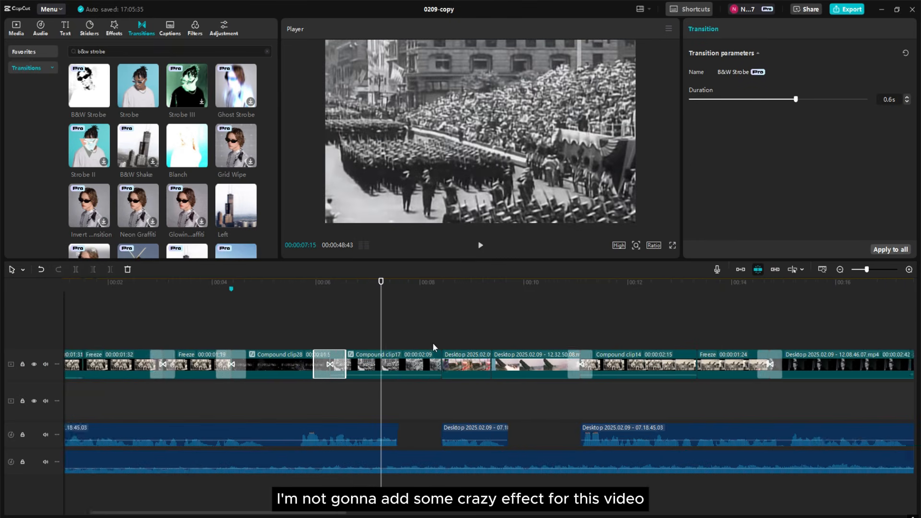
{"action": "scroll", "coordinate": [404, 353], "scroll_direction": "down", "scroll_amount": 2}
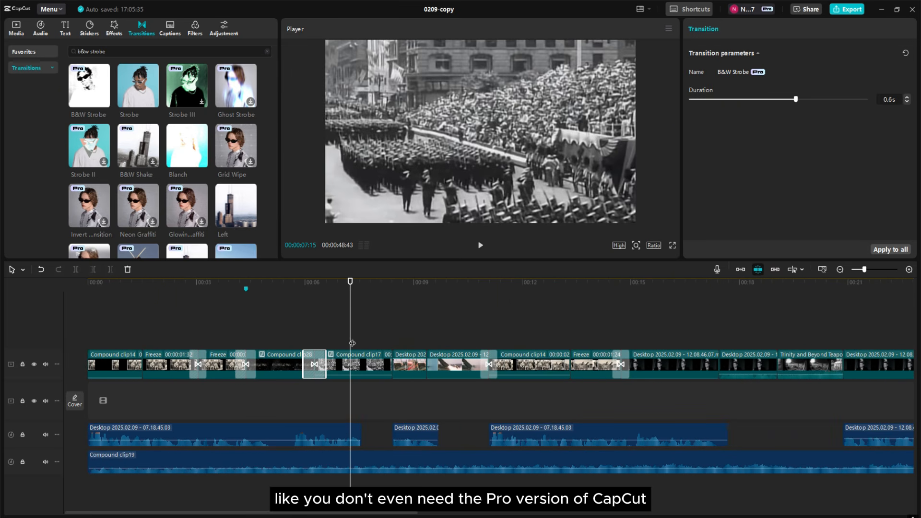
Add a custom adjustment layer above the video clips from the start of the timeline.
{"action": "left_click_drag", "start_coordinate": [352, 342], "coordinate": [17, 345]}
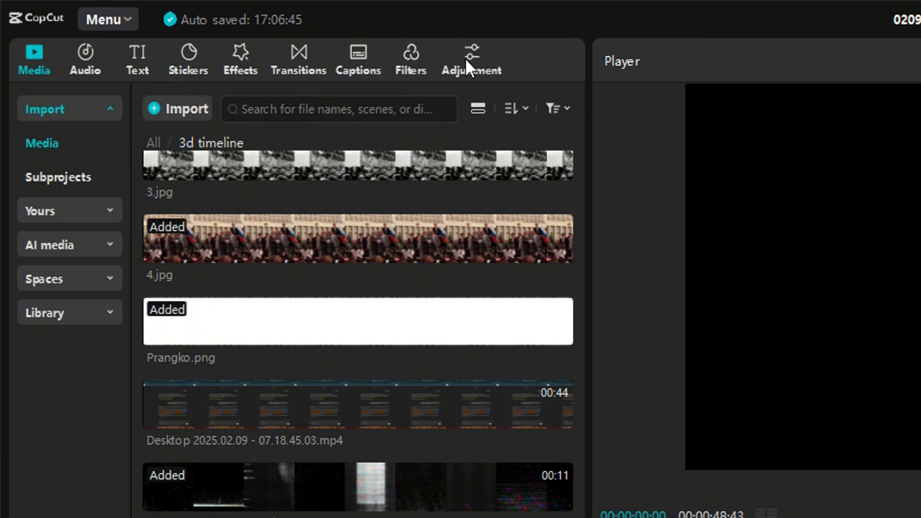
{"action": "left_click", "coordinate": [485, 59]}
{"action": "left_click_drag", "start_coordinate": [204, 177], "coordinate": [170, 143]}
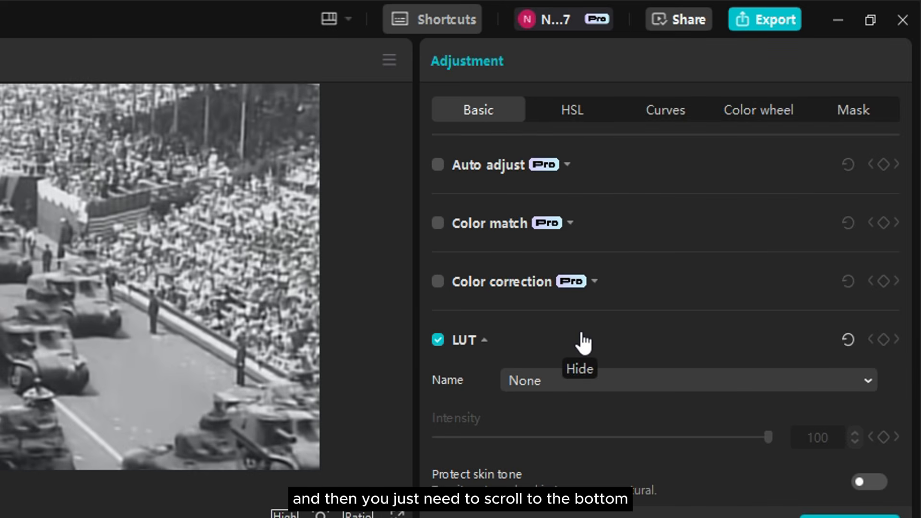
Set the adjustment layer's Vignette to 34 and apply a small amount of Particles grain.
{"action": "scroll", "coordinate": [582, 341], "scroll_direction": "down", "scroll_amount": 15}
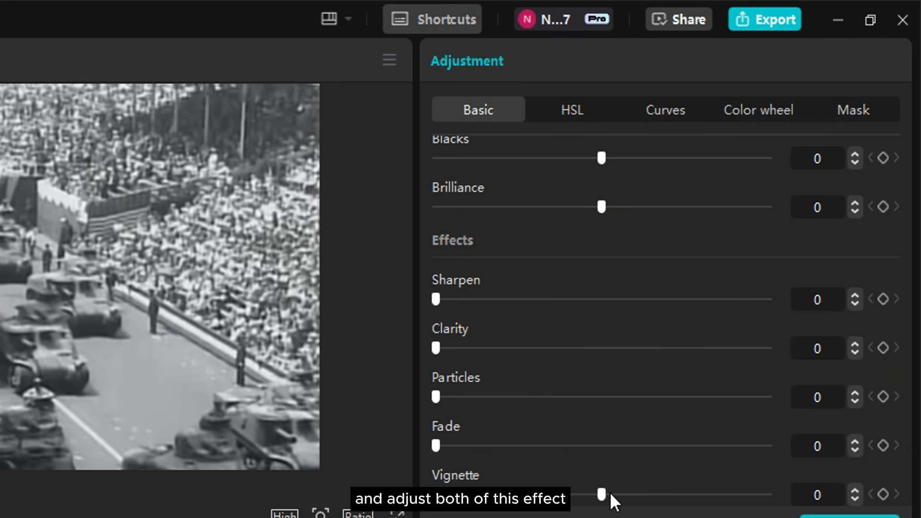
{"action": "left_click_drag", "start_coordinate": [601, 494], "coordinate": [690, 494]}
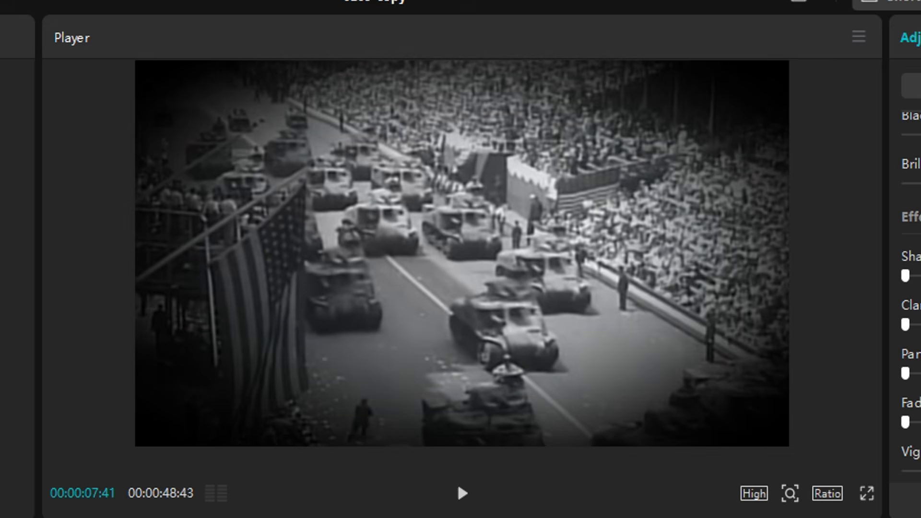
{"action": "left_click_drag", "start_coordinate": [691, 440], "coordinate": [716, 440]}
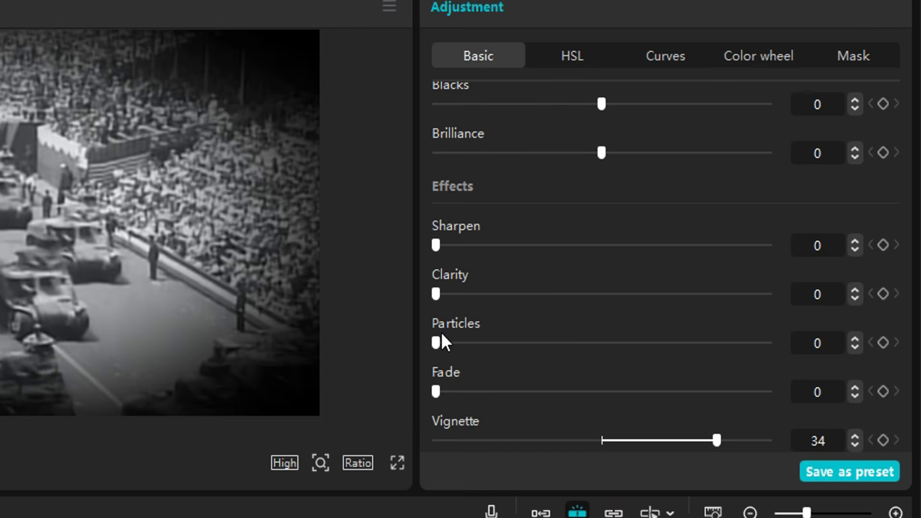
{"action": "left_click_drag", "start_coordinate": [441, 340], "coordinate": [491, 342]}
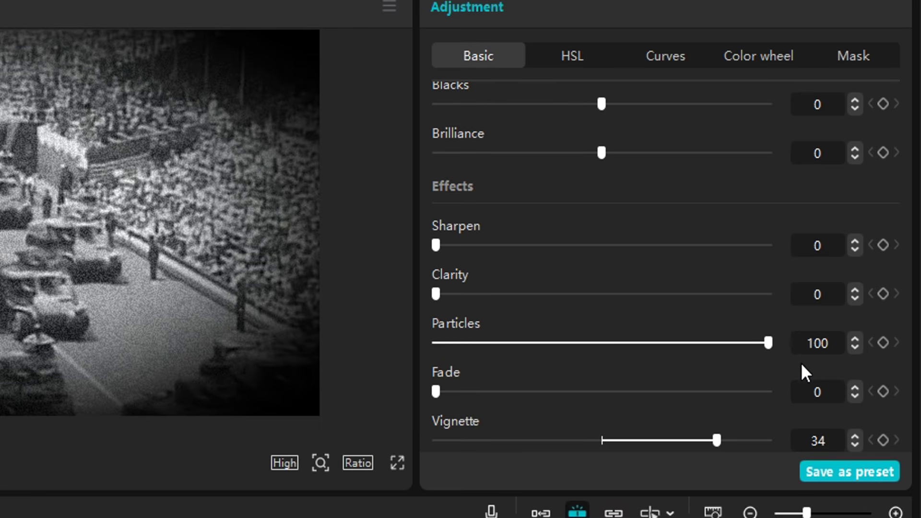
{"action": "left_click_drag", "start_coordinate": [767, 342], "coordinate": [452, 340]}
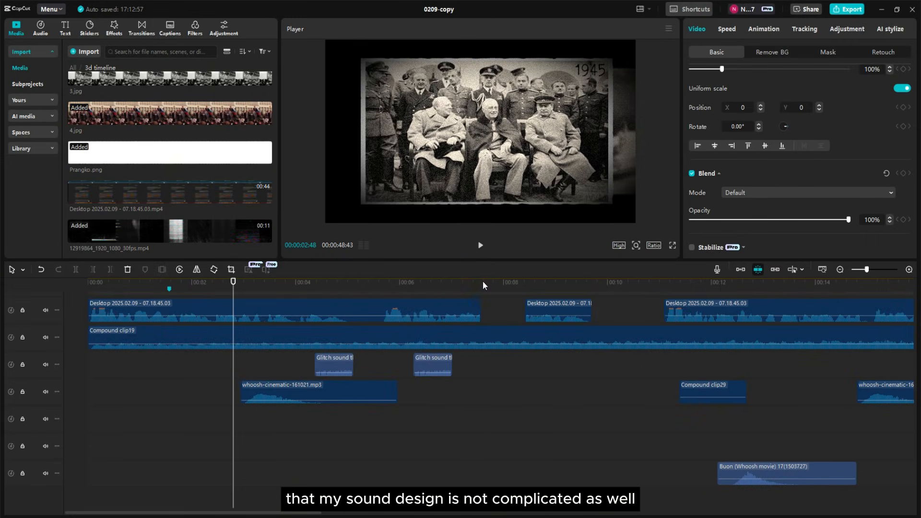
Play the opening section and examine the glitch and whoosh sound effects placed on its transitions.
{"action": "left_click", "coordinate": [481, 246]}
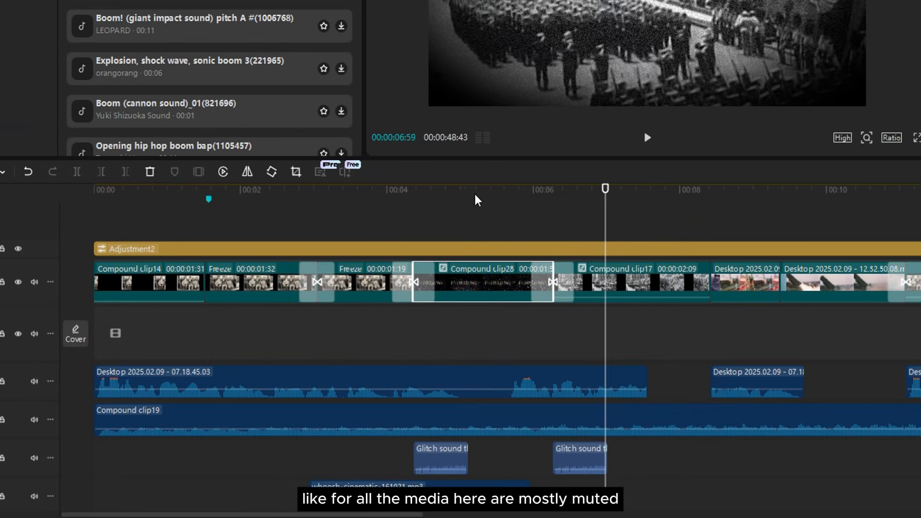
{"action": "left_click_drag", "start_coordinate": [475, 199], "coordinate": [305, 212]}
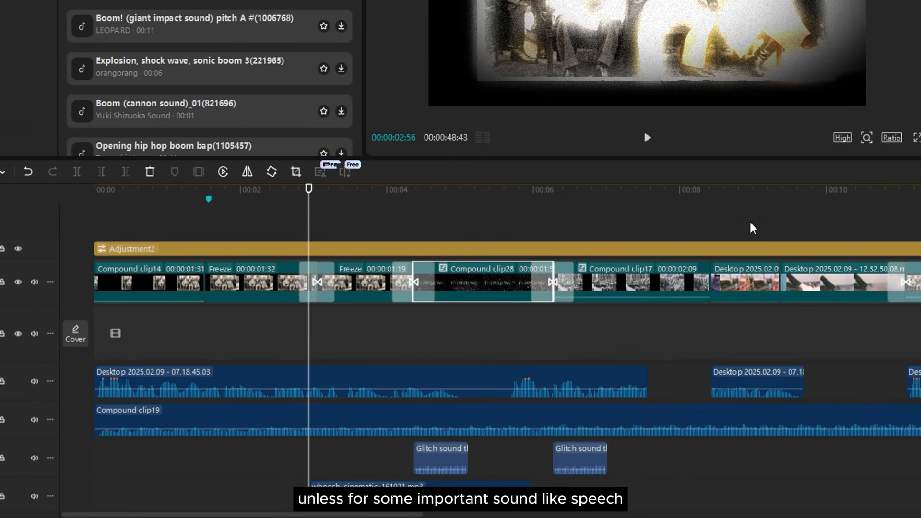
{"action": "left_click", "coordinate": [647, 140]}
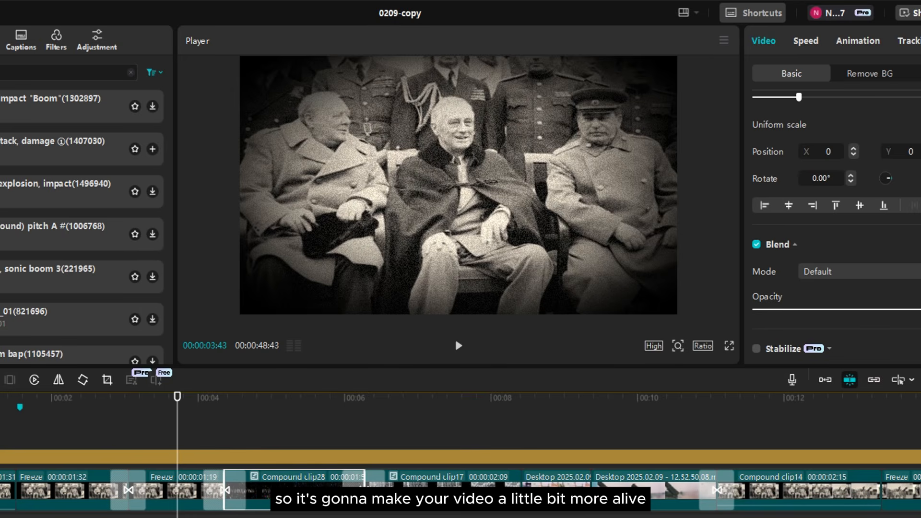
{"action": "scroll", "coordinate": [461, 460], "scroll_direction": "down", "scroll_amount": 3}
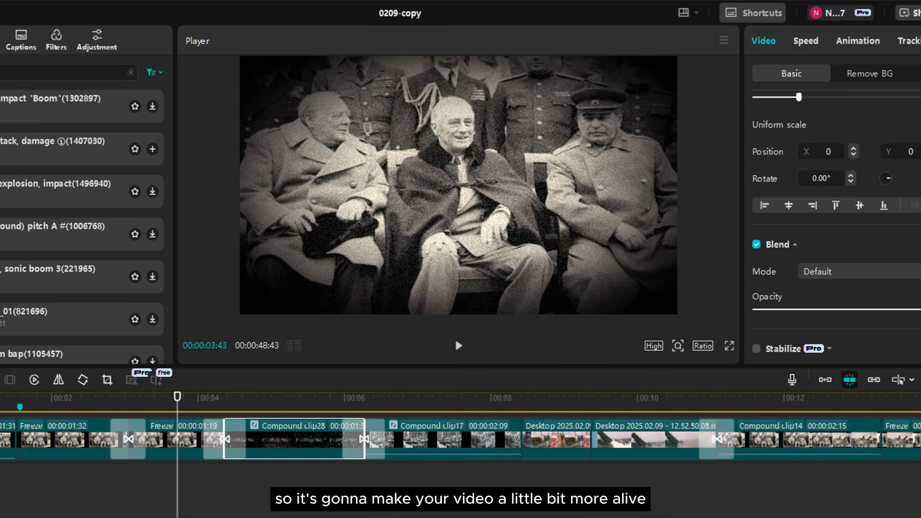
{"action": "left_click", "coordinate": [275, 459]}
{"action": "scroll", "coordinate": [558, 419], "scroll_direction": "up", "scroll_amount": 1}
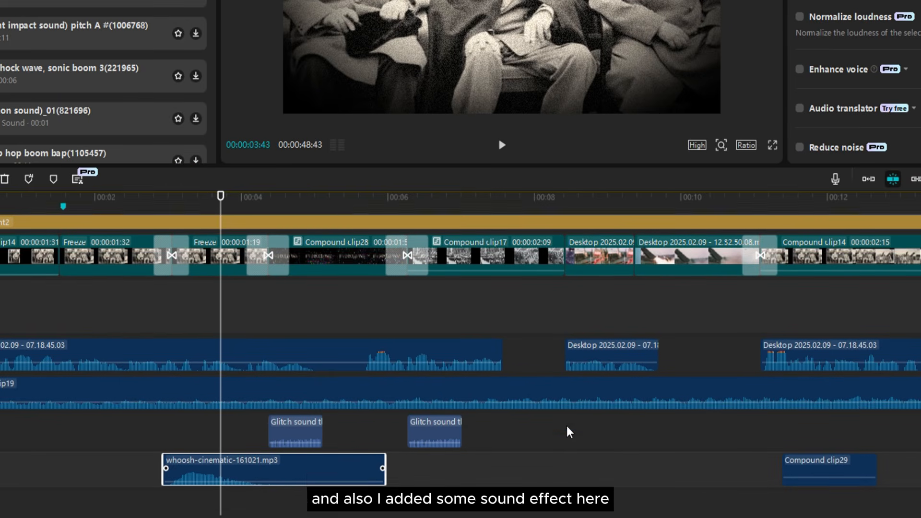
{"action": "scroll", "coordinate": [568, 431], "scroll_direction": "down", "scroll_amount": 3}
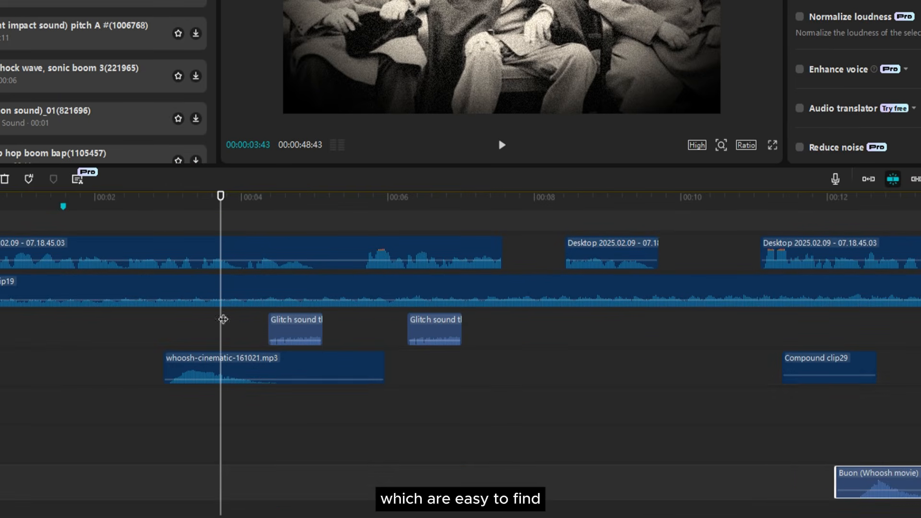
Shift the Buon (Whoosh movie) 17(1503727) sound slightly earlier to match the 1945-to-1962 photo slide, and play that part back.
{"action": "left_click_drag", "start_coordinate": [218, 225], "coordinate": [834, 328]}
{"action": "left_click", "coordinate": [501, 145]}
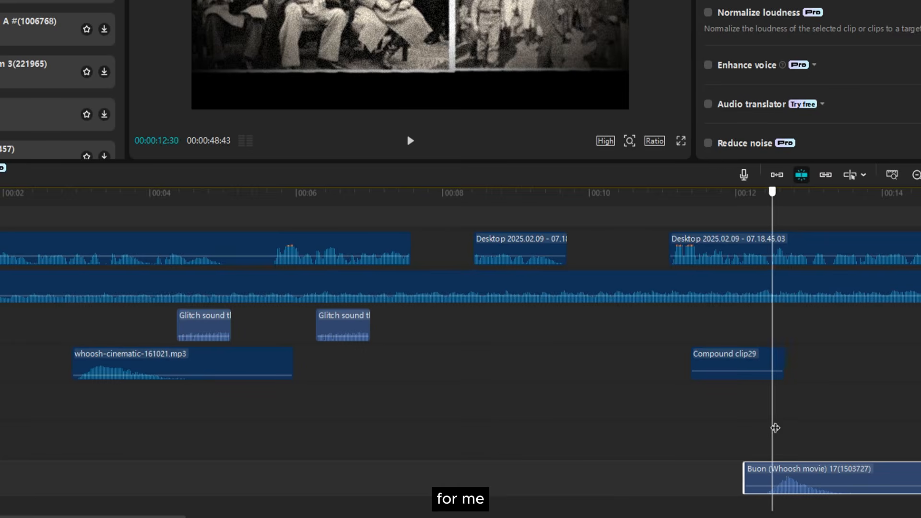
{"action": "left_click", "coordinate": [739, 452]}
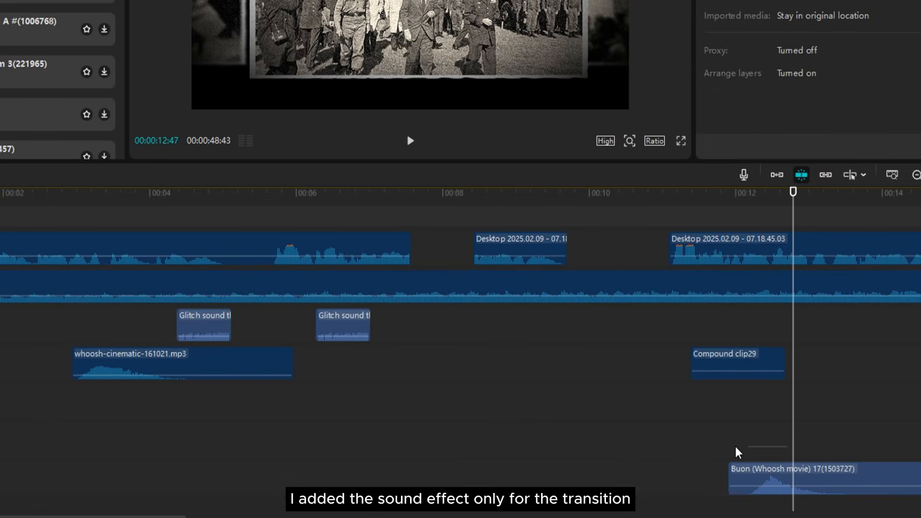
{"action": "left_click_drag", "start_coordinate": [796, 414], "coordinate": [742, 416]}
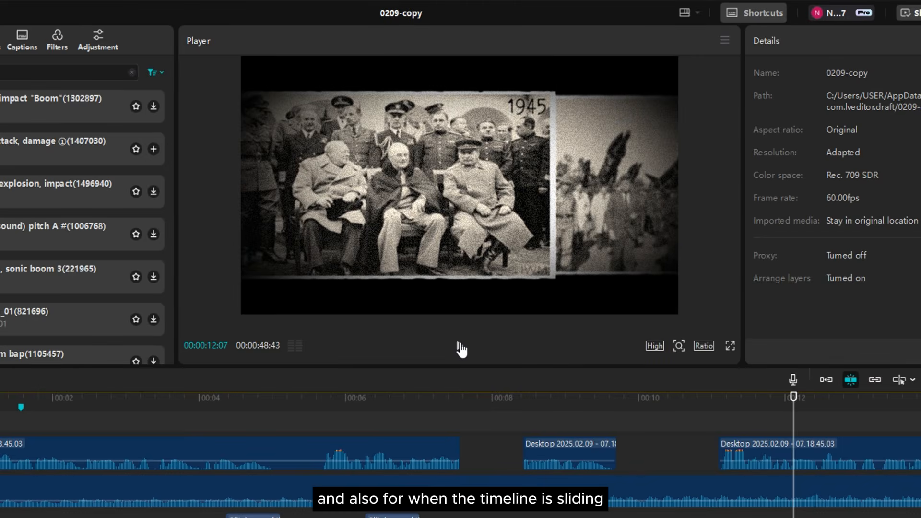
{"action": "left_click", "coordinate": [410, 141]}
{"action": "left_click", "coordinate": [410, 141]}
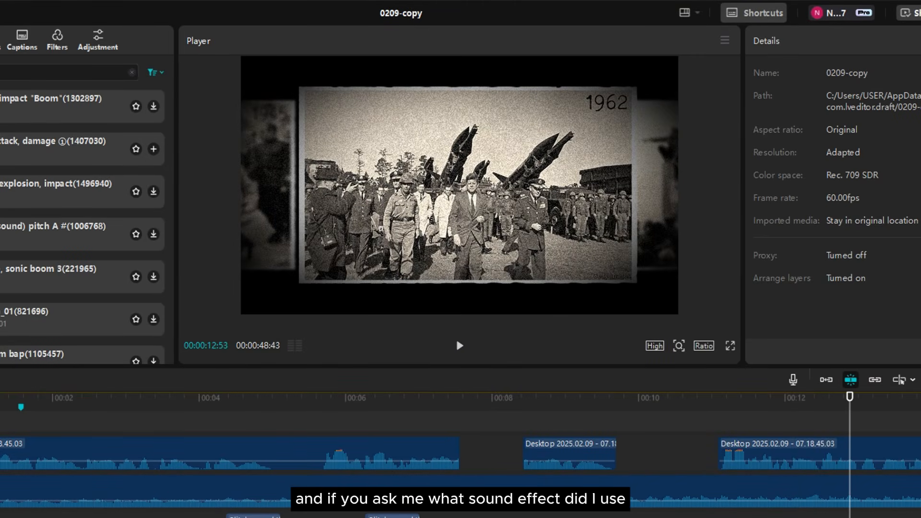
Play the first transition's whoosh and compare the imported sound effects with those from the built-in library.
{"action": "left_click_drag", "start_coordinate": [849, 397], "coordinate": [116, 396]}
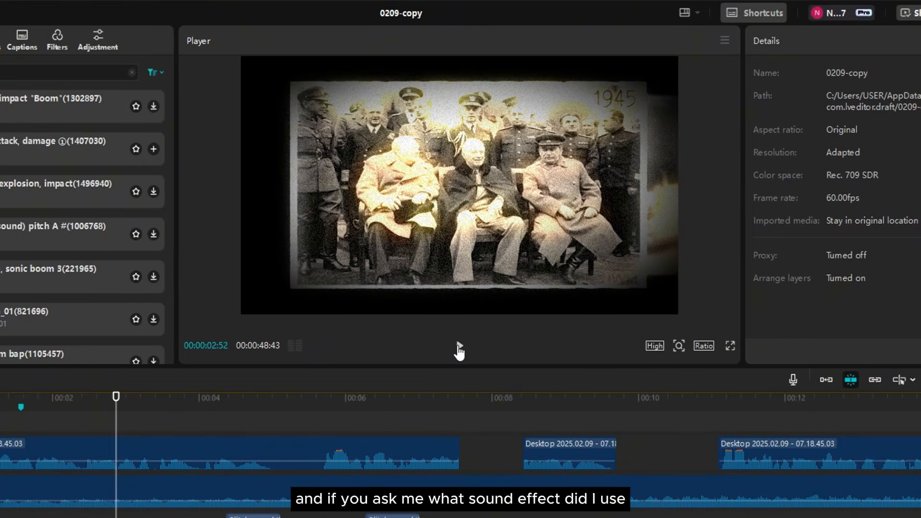
{"action": "left_click", "coordinate": [458, 346]}
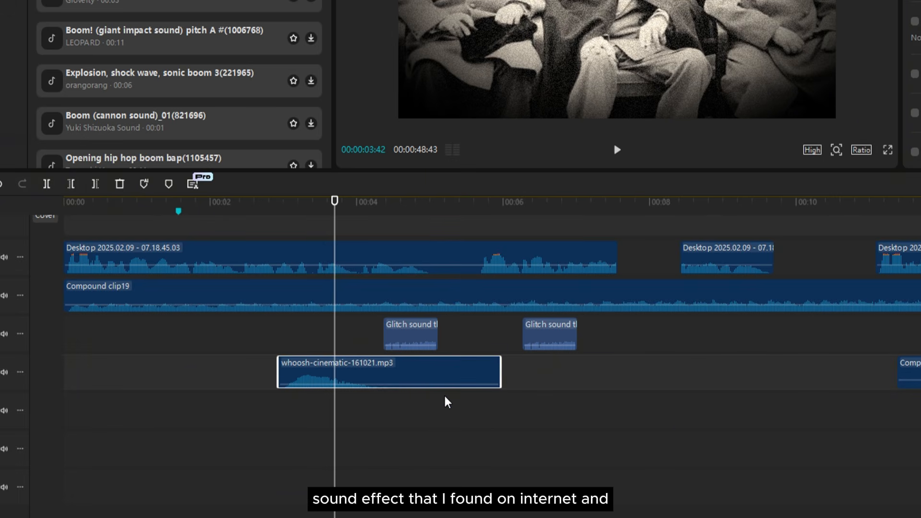
{"action": "left_click", "coordinate": [743, 487]}
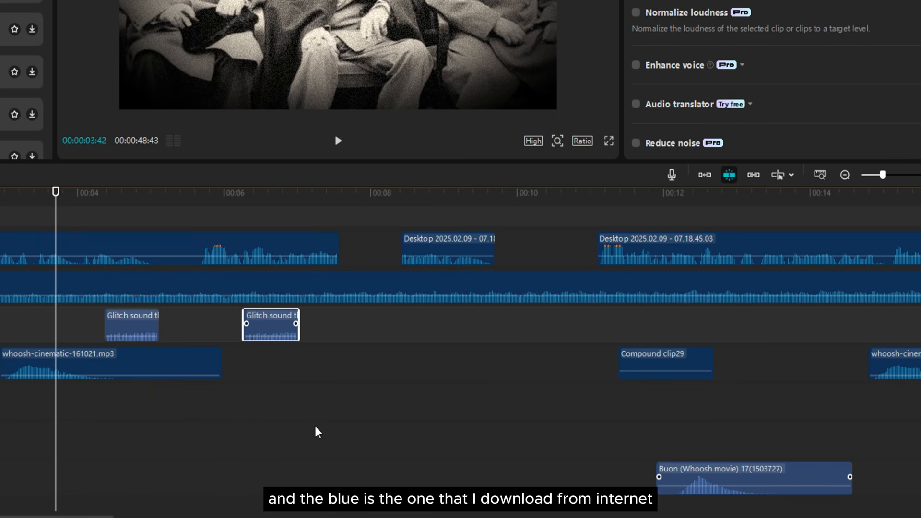
{"action": "scroll", "coordinate": [227, 402], "scroll_direction": "up", "scroll_amount": 2}
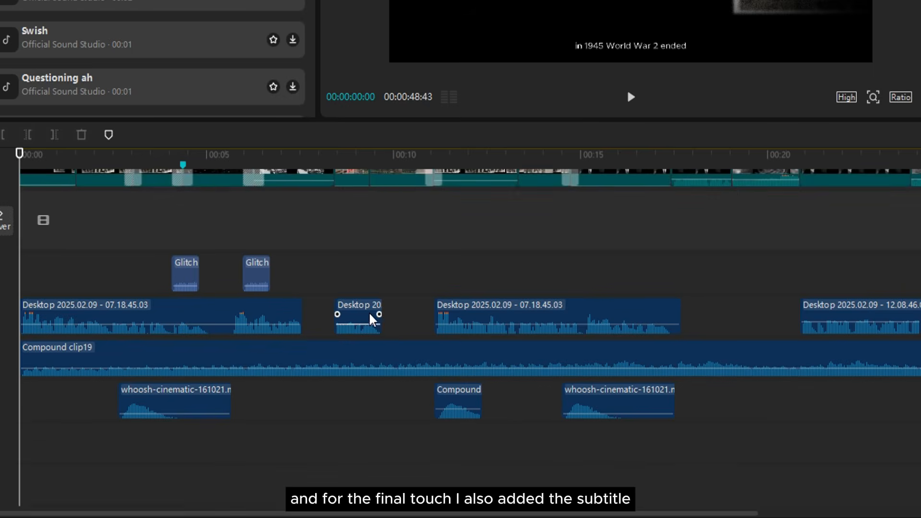
Open the auto captions settings and review the subtitle clips along the finished timeline.
{"action": "scroll", "coordinate": [383, 329], "scroll_direction": "up", "scroll_amount": 3}
{"action": "scroll", "coordinate": [389, 326], "scroll_direction": "up", "scroll_amount": 2}
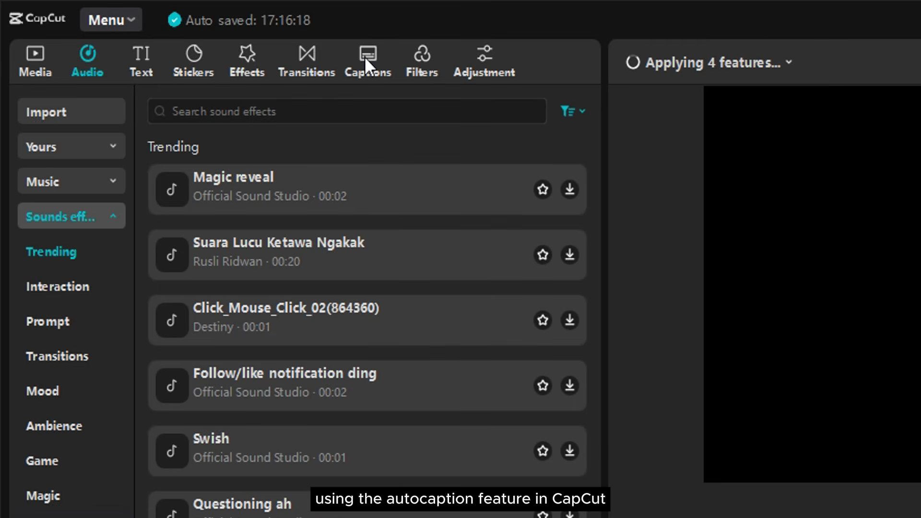
{"action": "left_click", "coordinate": [366, 58]}
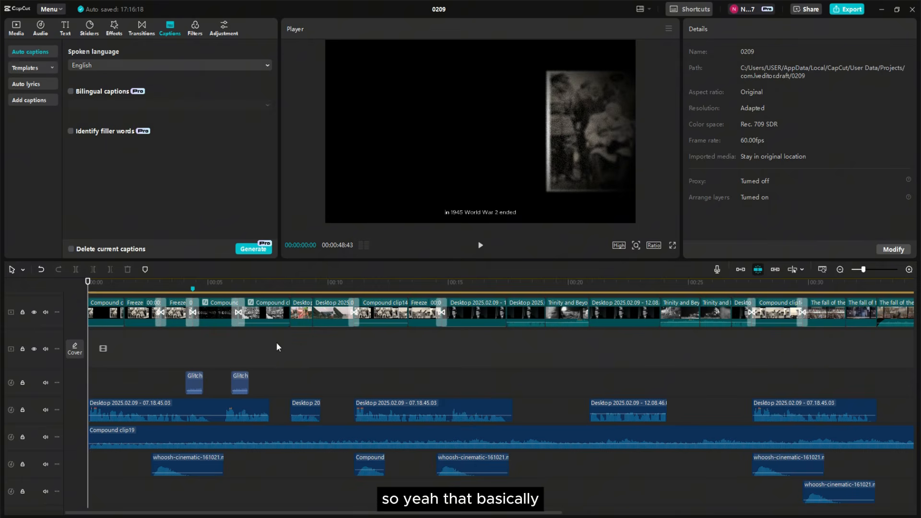
{"action": "scroll", "coordinate": [277, 347], "scroll_direction": "up", "scroll_amount": 2}
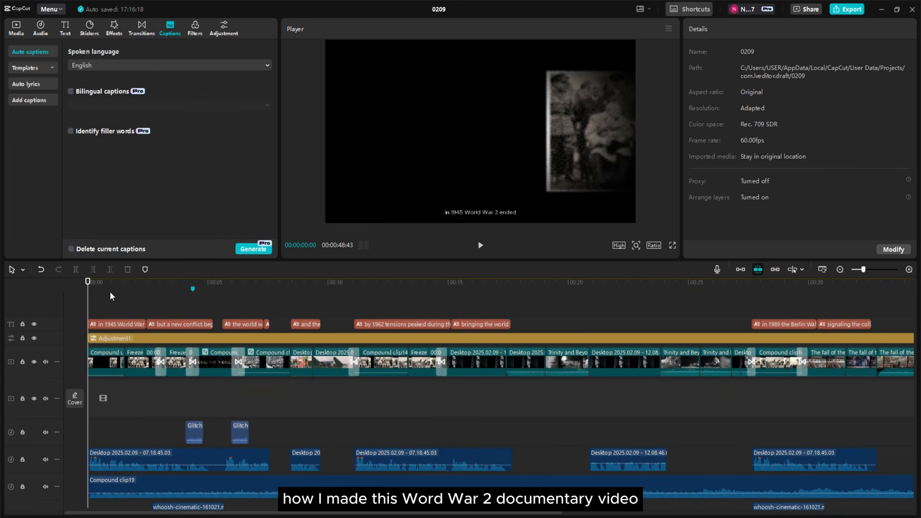
{"action": "left_click_drag", "start_coordinate": [127, 281], "coordinate": [709, 386]}
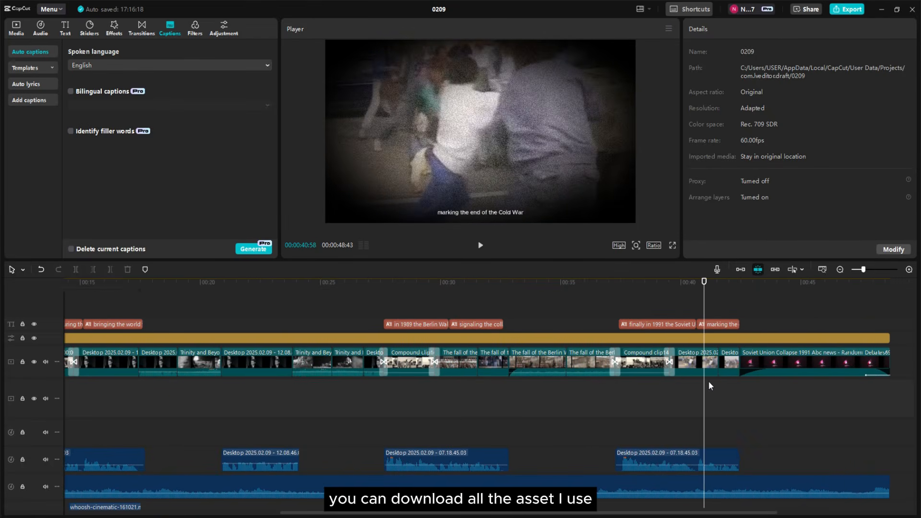